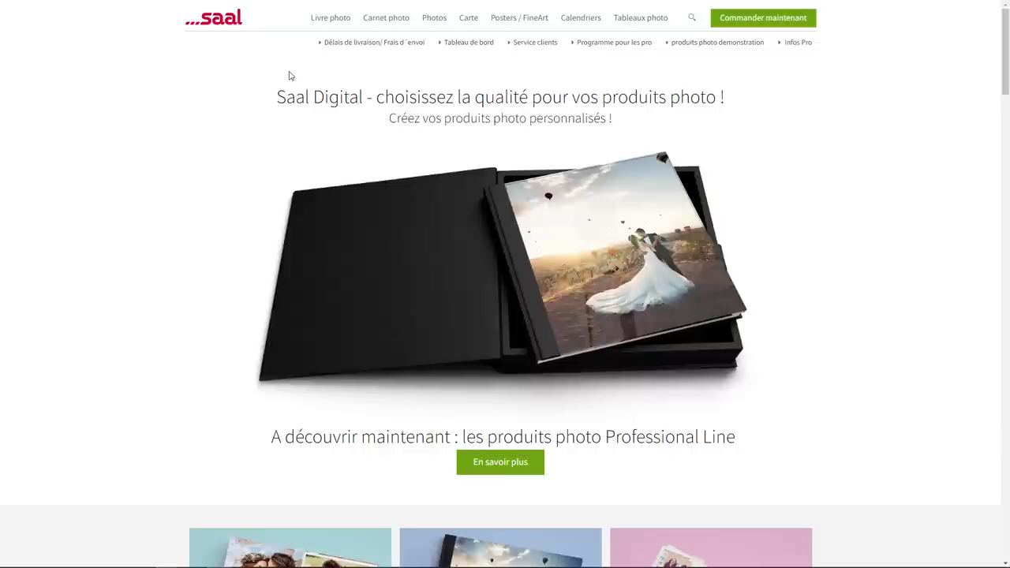
# Step: Open the Saal Digital 'Livre photo' page with the 15 € discovery voucher offer
pyautogui.click(342, 20)
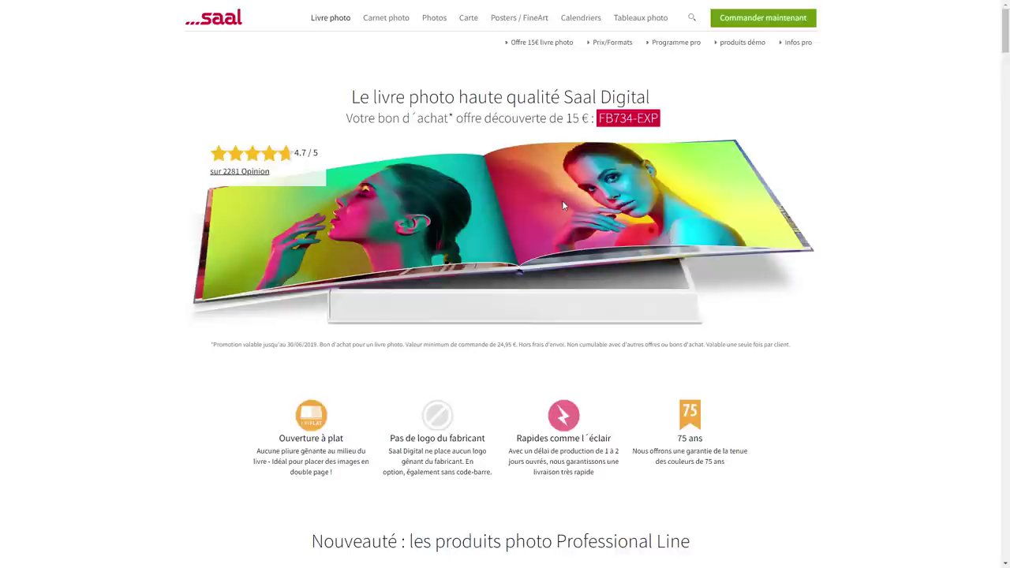
# Step: Scroll down to the 'Quel format vous convient le mieux ?' overview showing the 42 x 28 landscape size
pyautogui.scroll(-3, 520, 89)
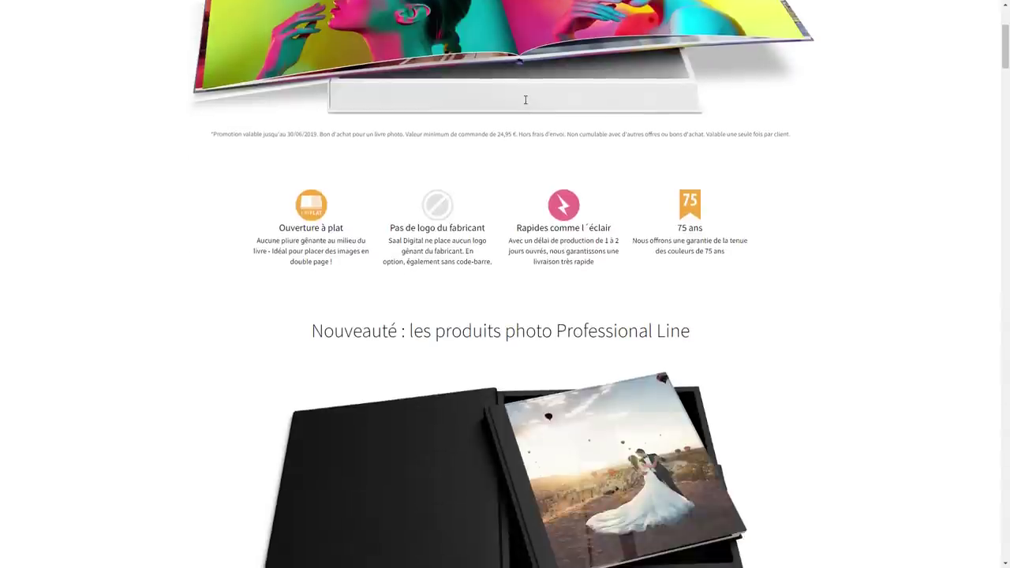
pyautogui.scroll(-3, 525, 99)
pyautogui.scroll(-3, 526, 101)
pyautogui.scroll(-3, 524, 98)
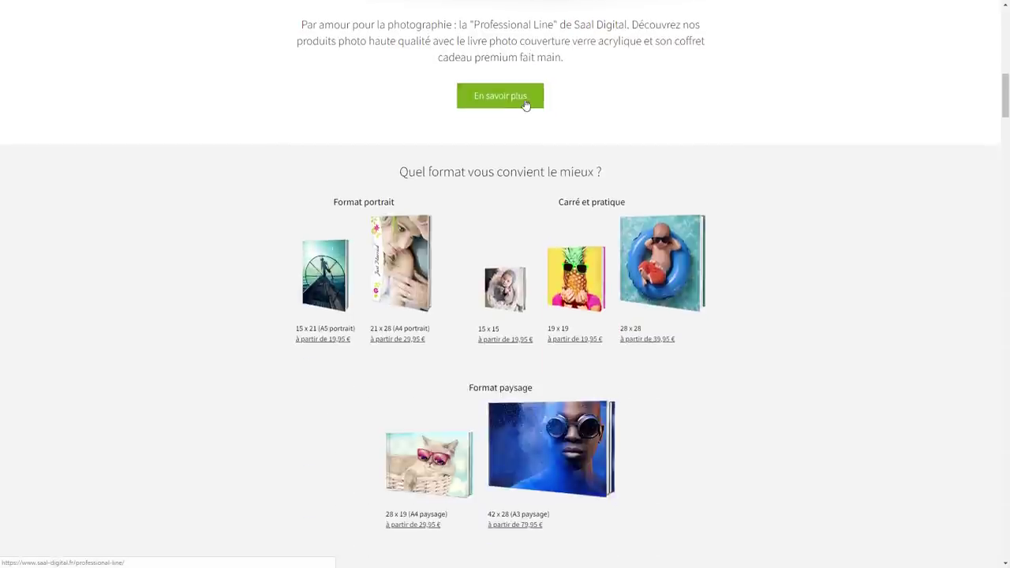
pyautogui.scroll(-2, 526, 102)
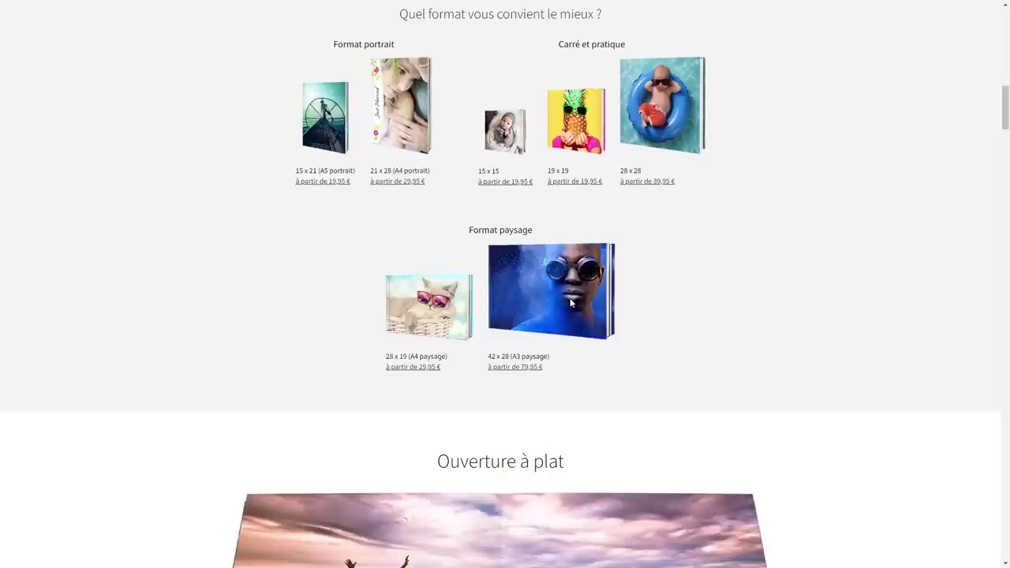
pyautogui.scroll(2, 571, 302)
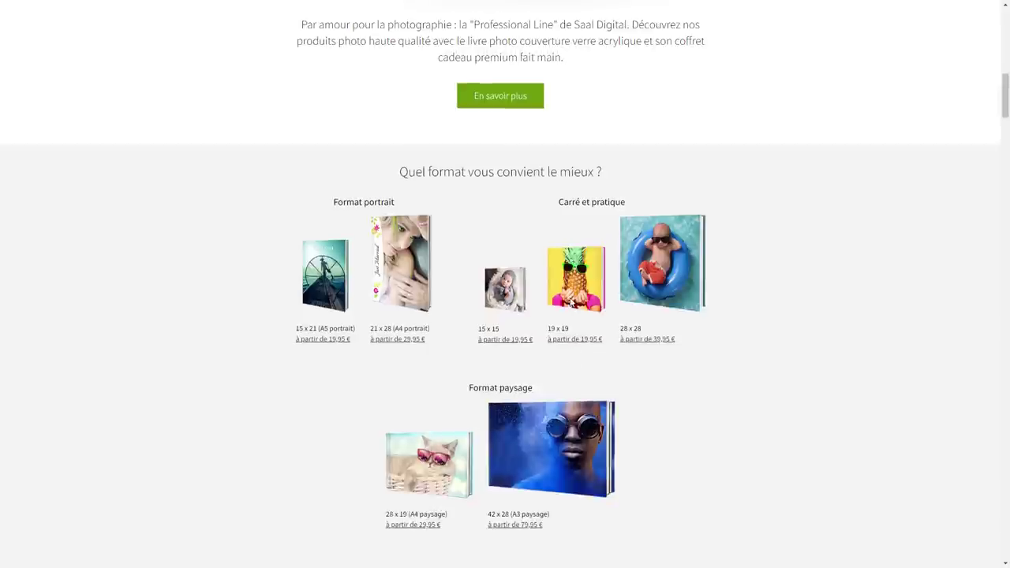
pyautogui.scroll(-2, 572, 302)
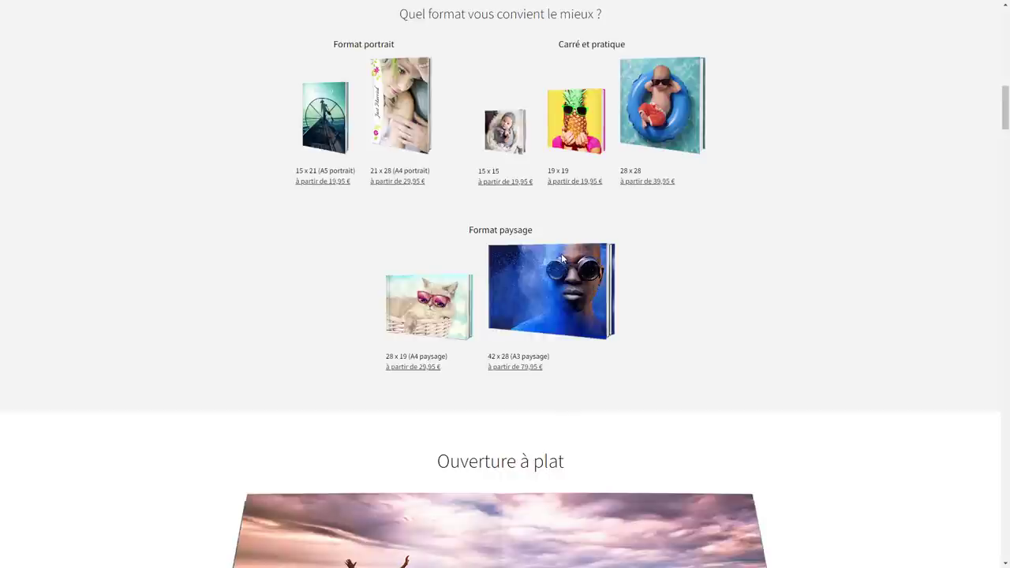
# Step: Scroll to 'Passer une commande chez Saal Digital' and open 'Plus d'informations' under Téléchargement professionnel
pyautogui.scroll(-4, 562, 258)
pyautogui.scroll(-3, 562, 258)
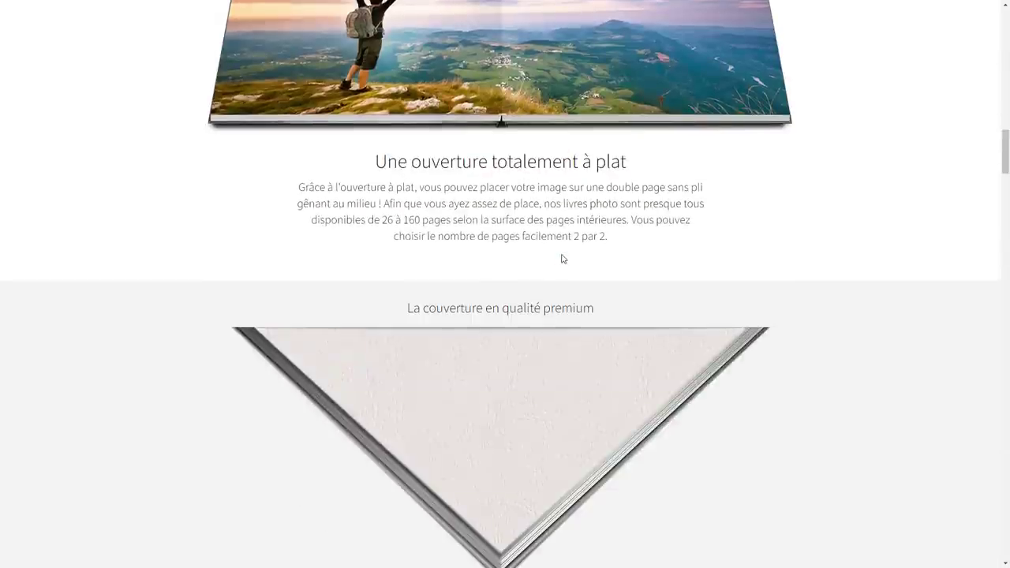
pyautogui.scroll(-2, 562, 258)
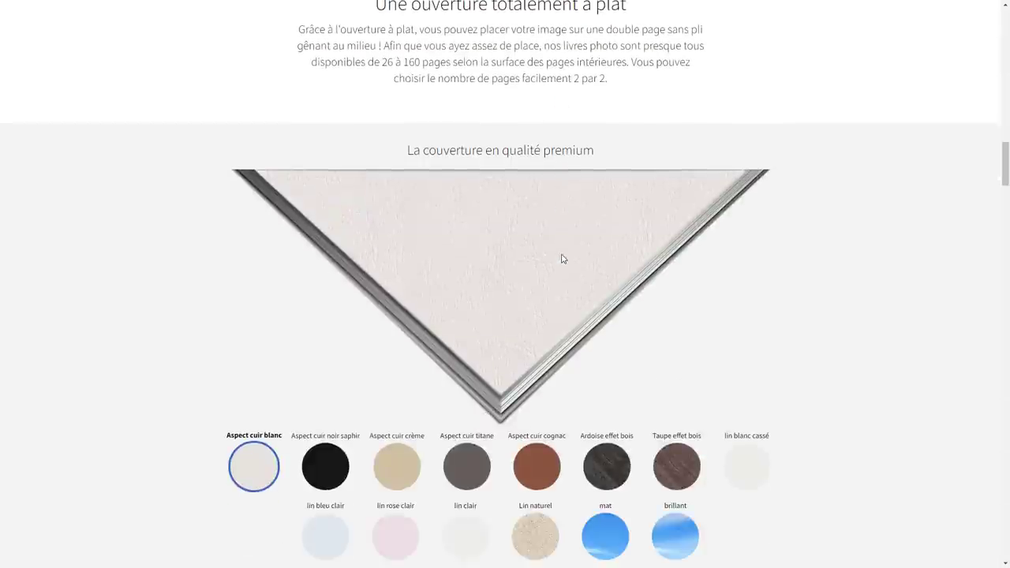
pyautogui.scroll(-1, 561, 258)
pyautogui.scroll(-5, 561, 258)
pyautogui.scroll(-3, 562, 258)
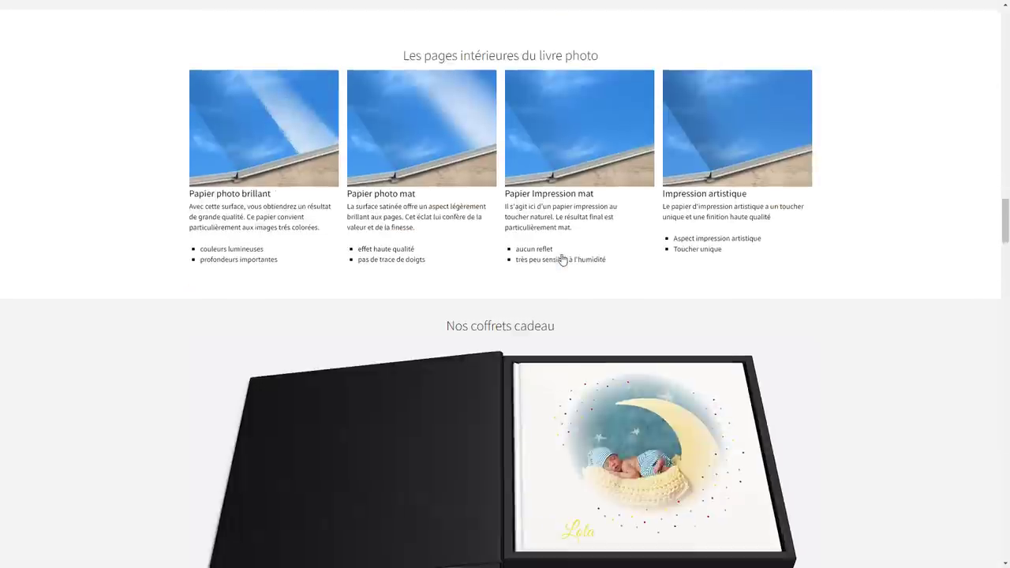
pyautogui.scroll(-6, 562, 258)
pyautogui.scroll(-4, 562, 258)
pyautogui.scroll(-7, 562, 258)
pyautogui.scroll(-1, 562, 258)
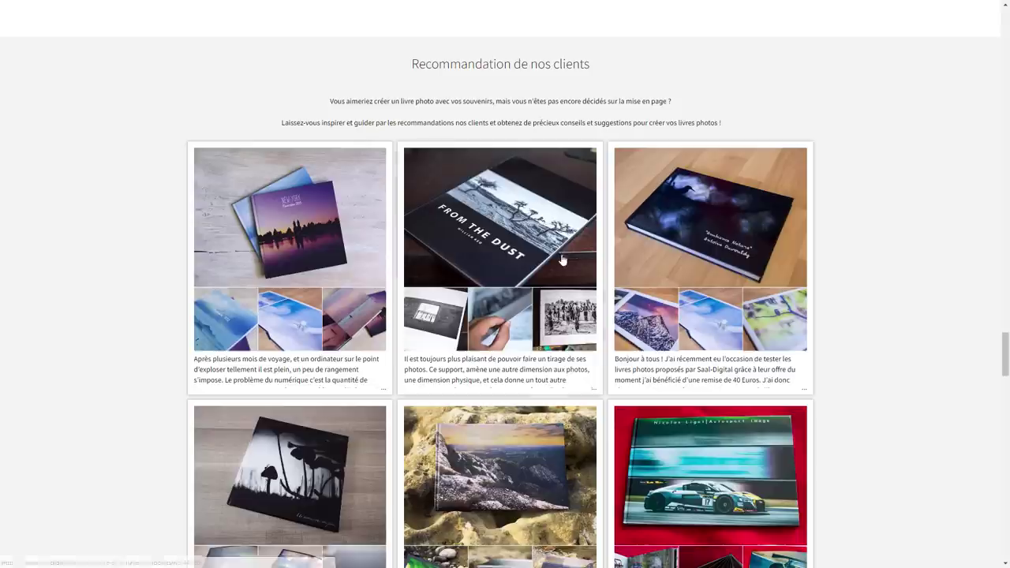
pyautogui.scroll(-7, 562, 258)
pyautogui.scroll(-1, 562, 258)
pyautogui.scroll(-5, 561, 258)
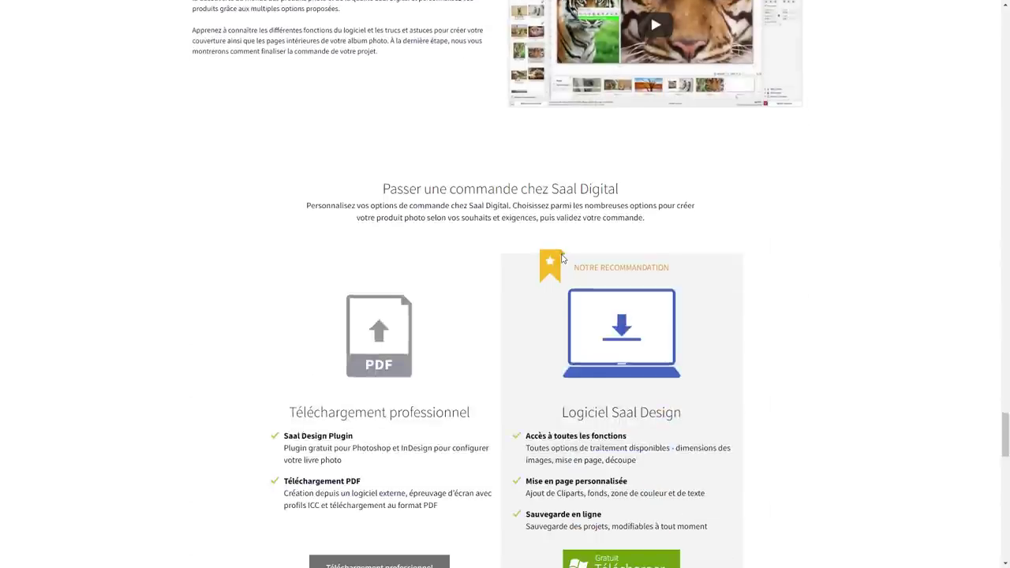
pyautogui.scroll(-2, 562, 258)
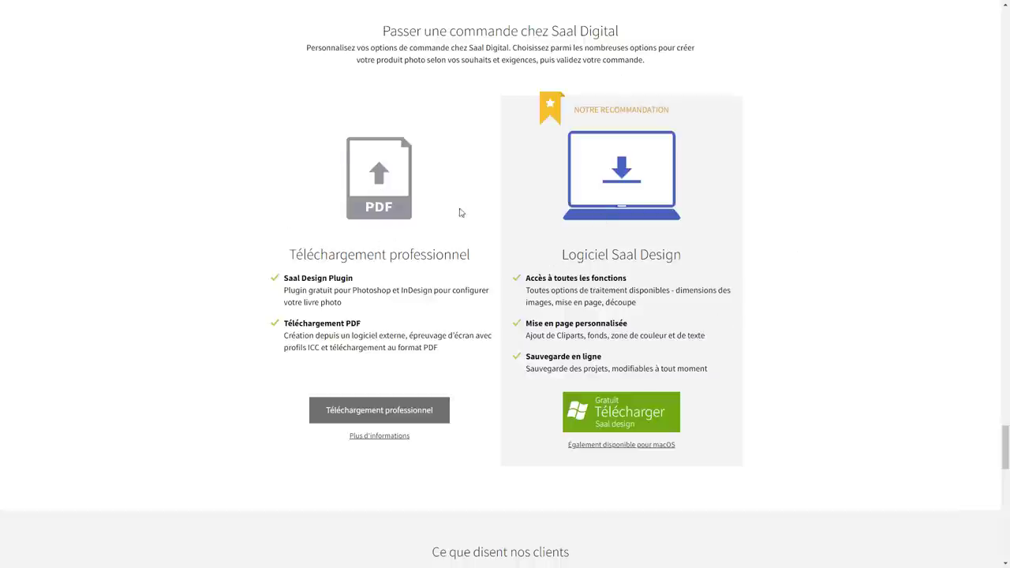
pyautogui.click(370, 440)
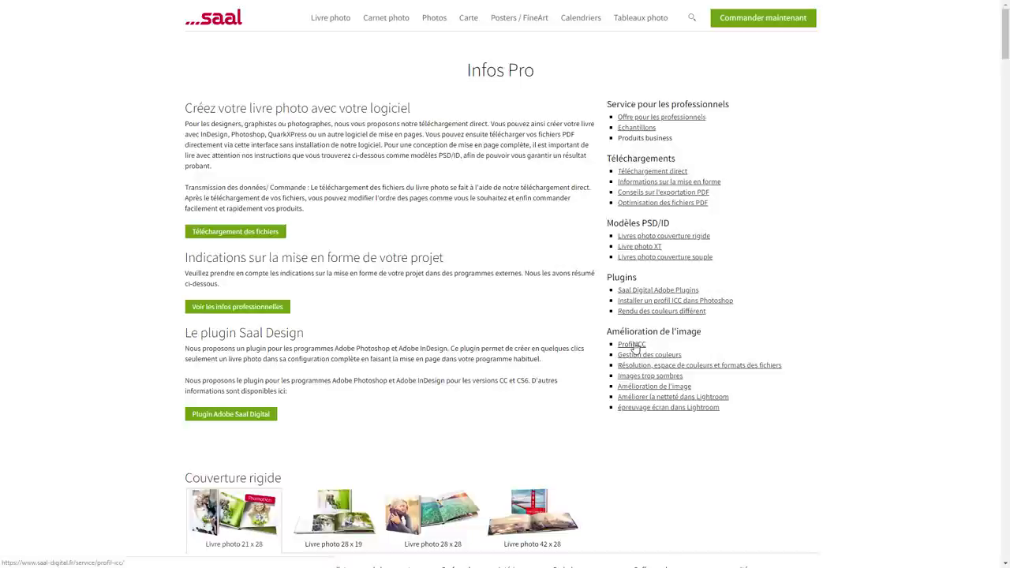
# Step: Open the 'Profil ICC' page under Amélioration de l'image and scroll to the soft-proofing profile table
pyautogui.click(634, 347)
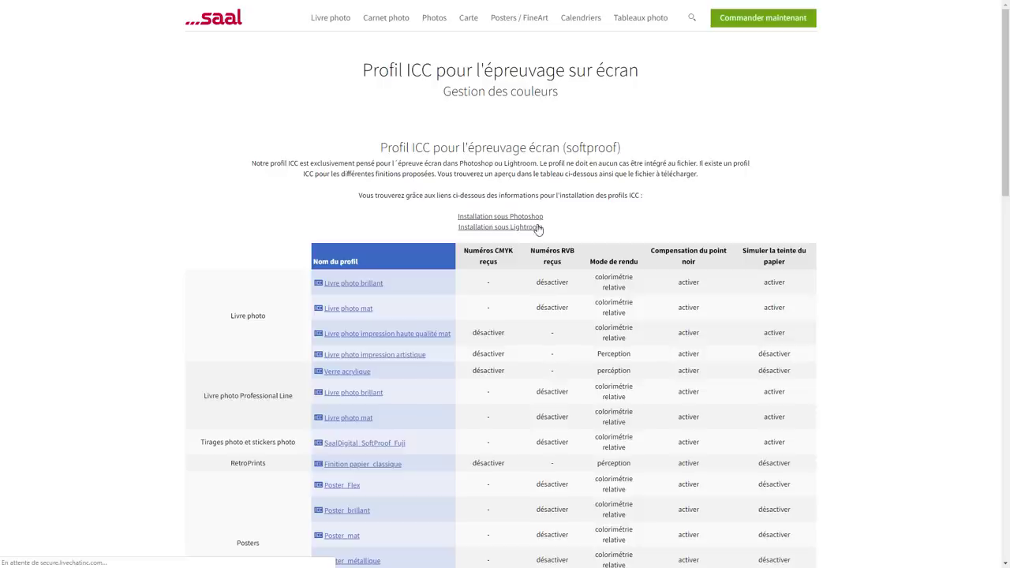
pyautogui.scroll(-1, 539, 222)
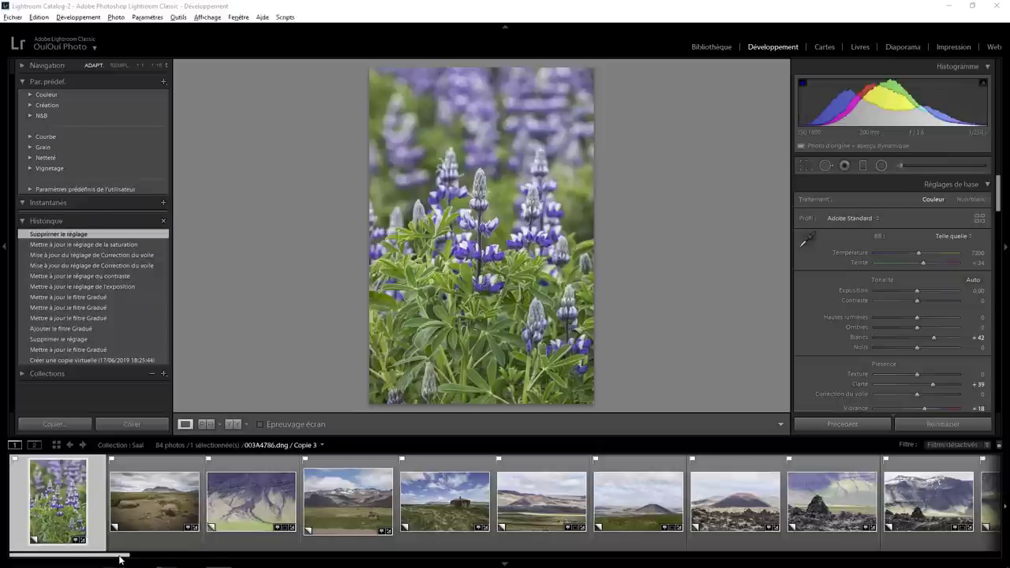
pyautogui.moveTo(119, 559); pyautogui.dragTo(582, 559)
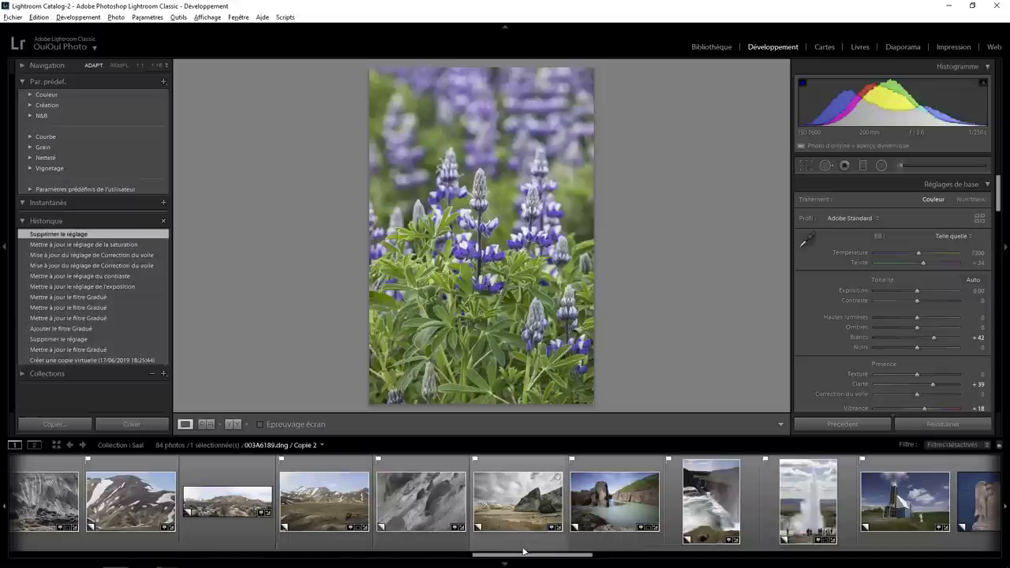
pyautogui.moveTo(526, 559)
pyautogui.mouseDown()
pyautogui.moveTo(389, 551)
pyautogui.moveTo(303, 560)
pyautogui.moveTo(101, 528)
pyautogui.mouseUp()
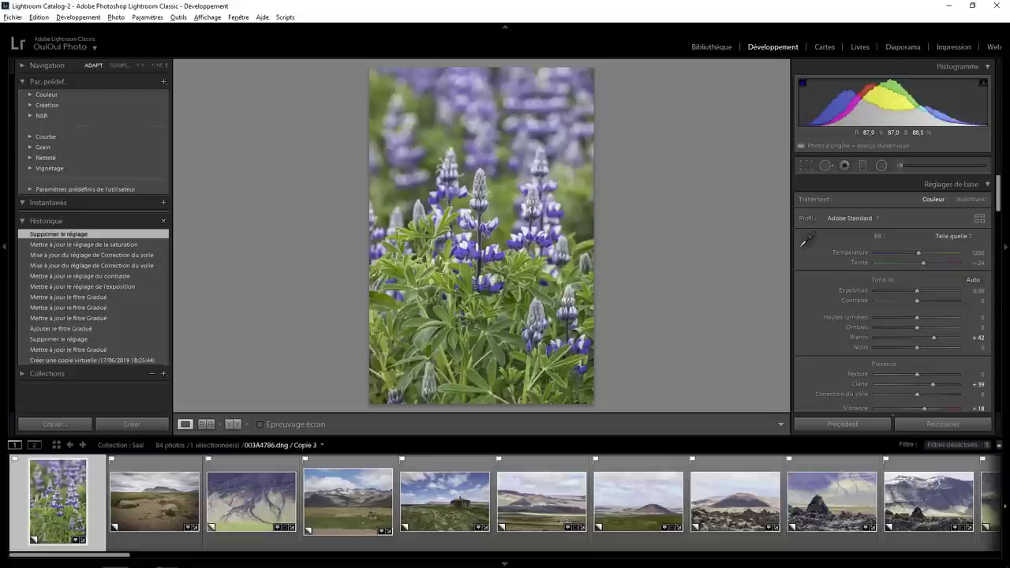
# Step: Toggle the Saal Digital matte photo book soft proof on and off on the lupine photo
pyautogui.click(261, 424)
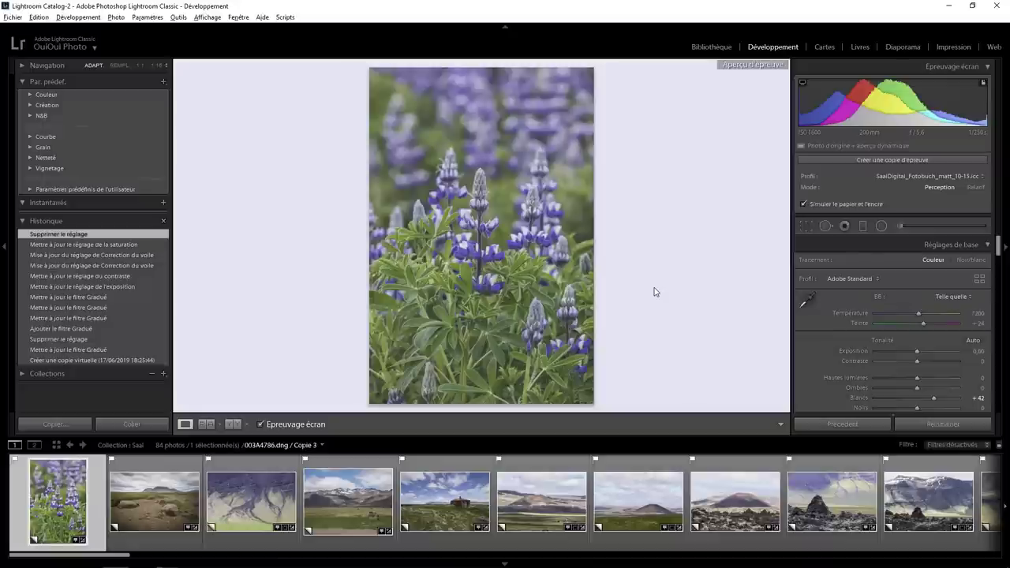
pyautogui.click(260, 424)
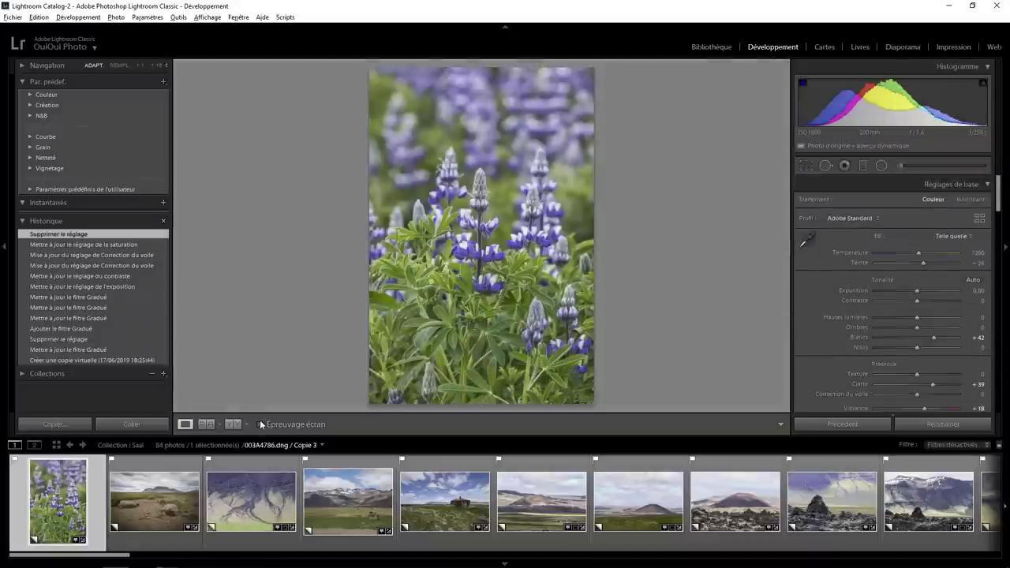
pyautogui.click(260, 424)
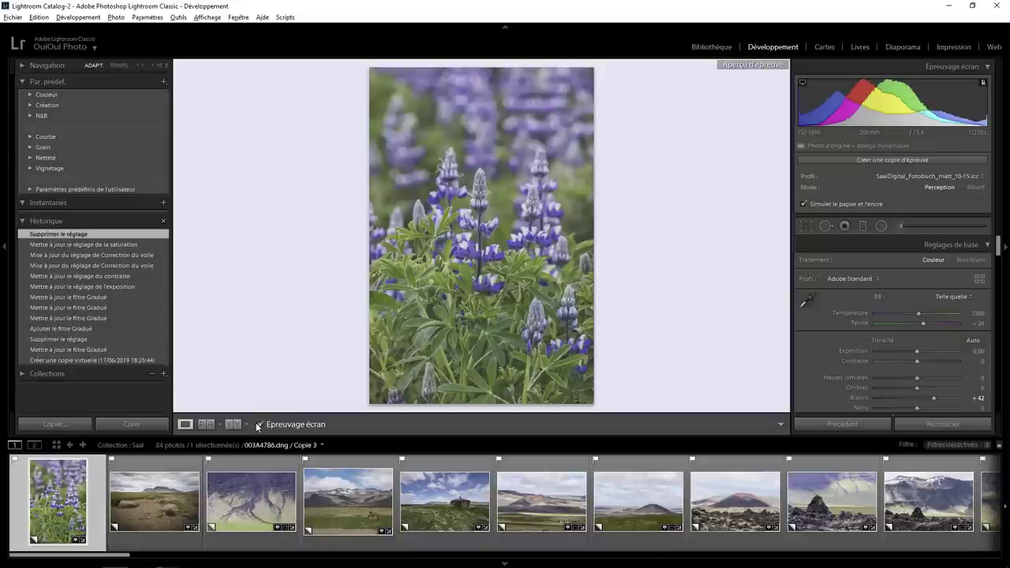
pyautogui.click(261, 425)
pyautogui.click(261, 425)
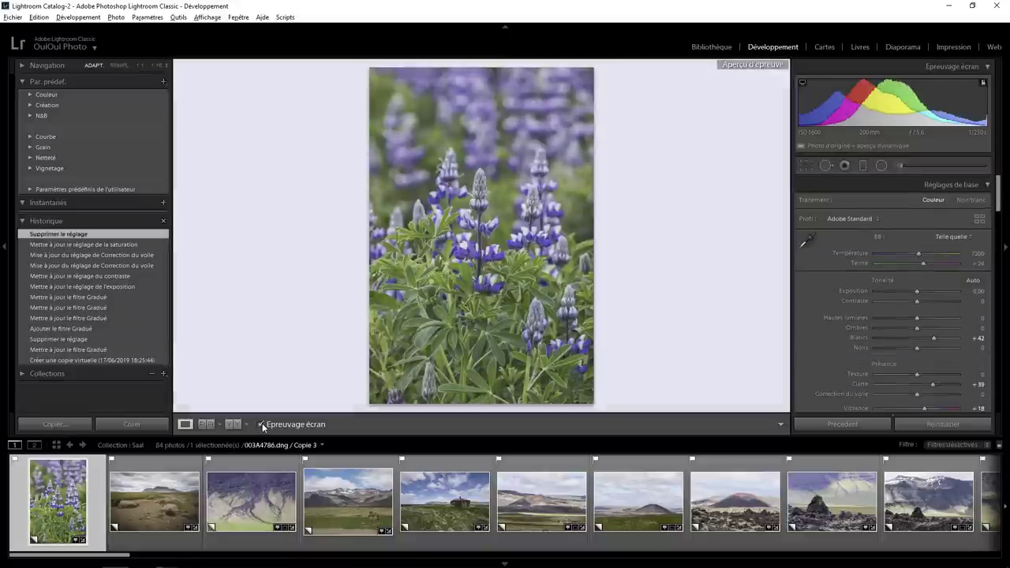
pyautogui.click(261, 425)
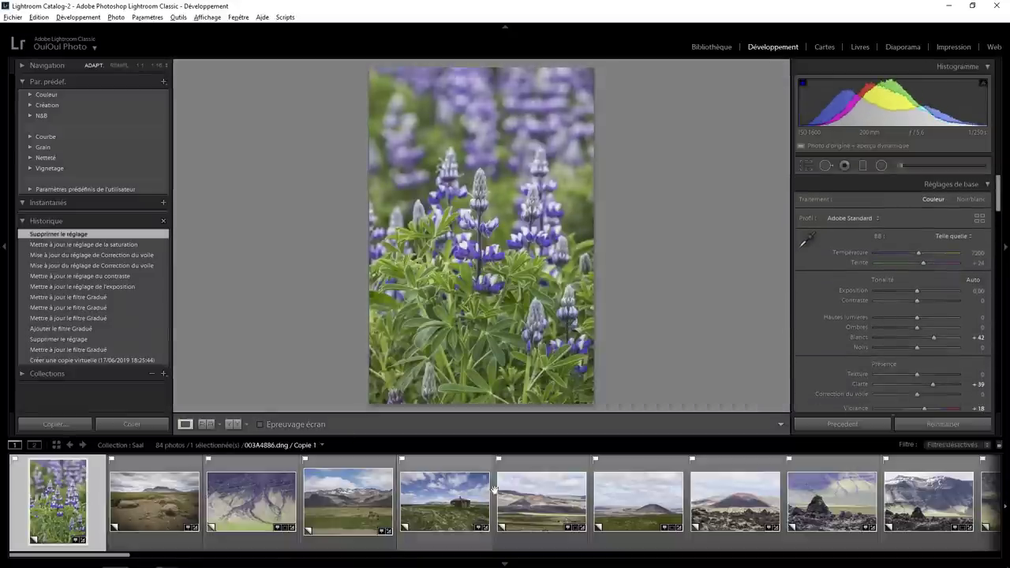
# Step: Select the volcano and red houses landscape and compare it with soft proofing on, then off
pyautogui.click(524, 517)
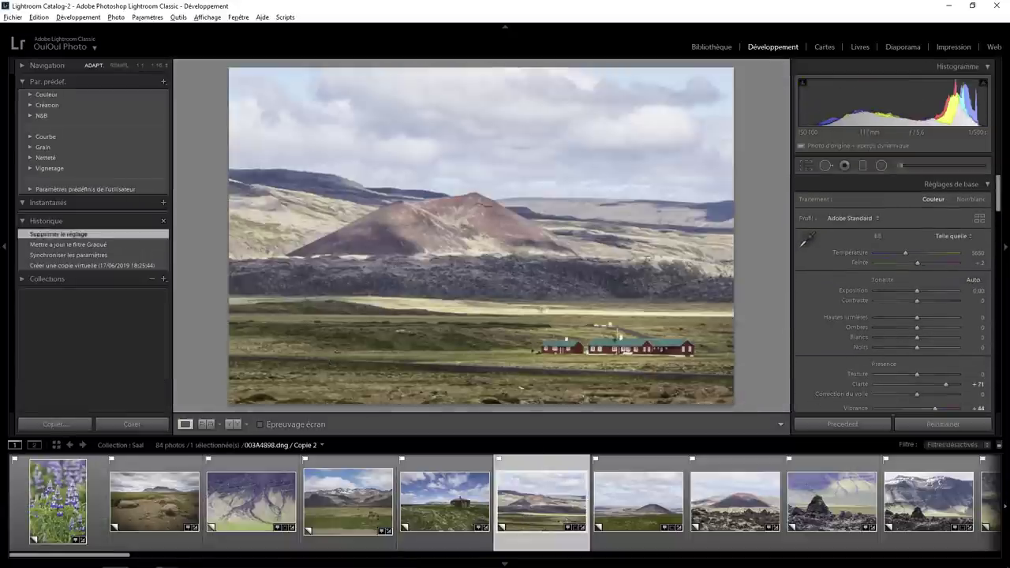
pyautogui.click(260, 424)
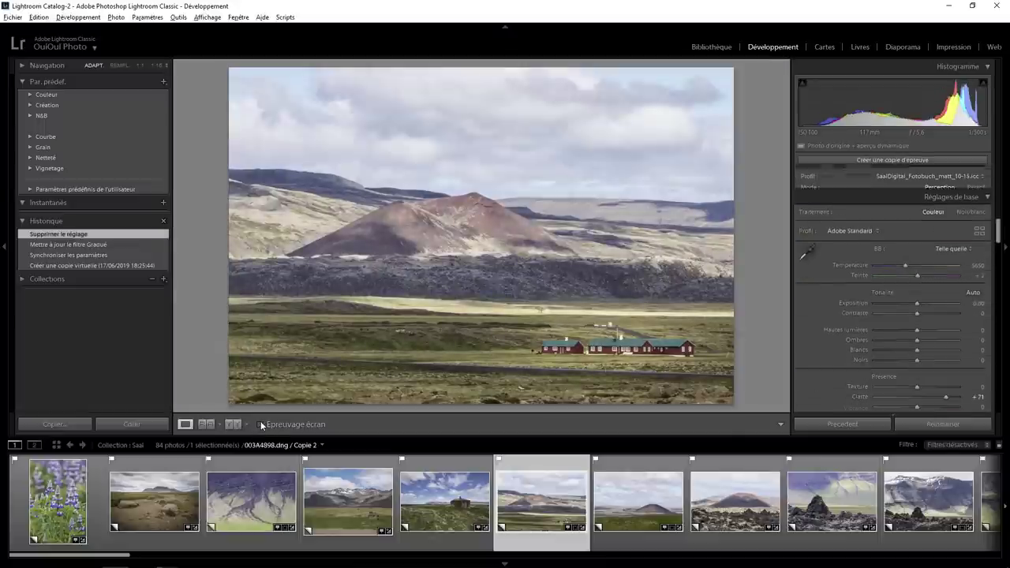
pyautogui.click(260, 423)
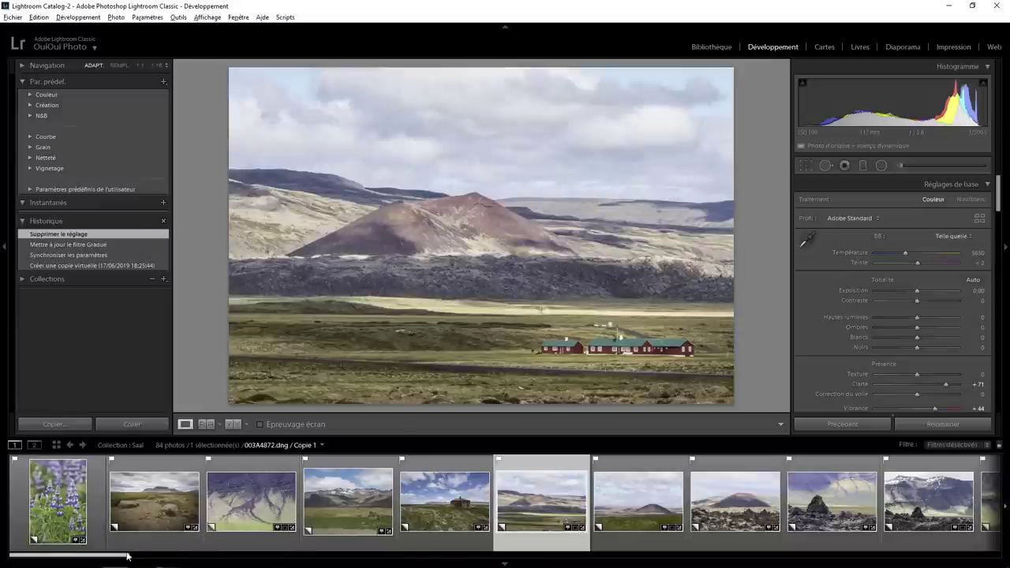
pyautogui.moveTo(126, 556); pyautogui.dragTo(834, 552)
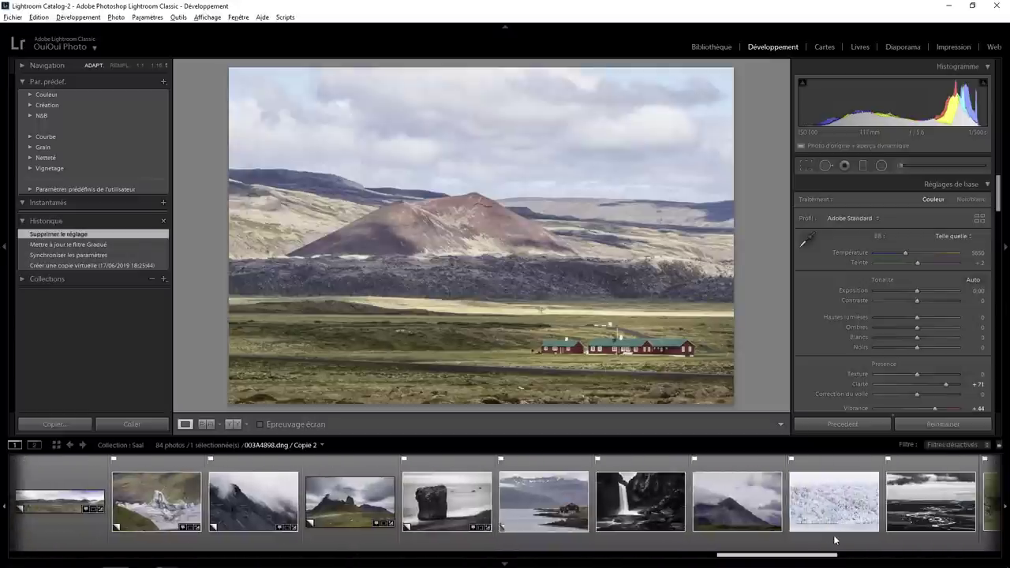
pyautogui.click(647, 517)
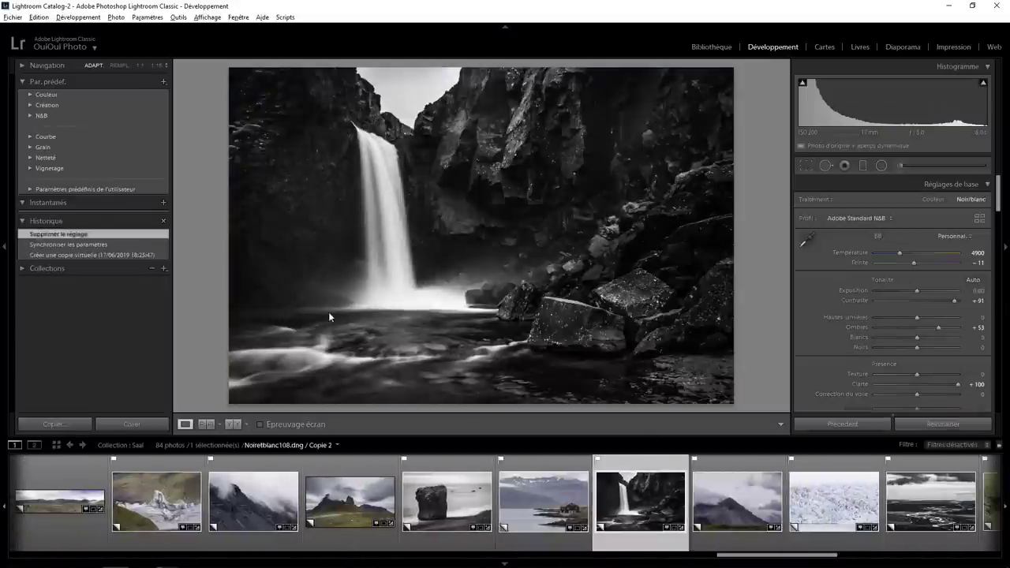
pyautogui.click(259, 424)
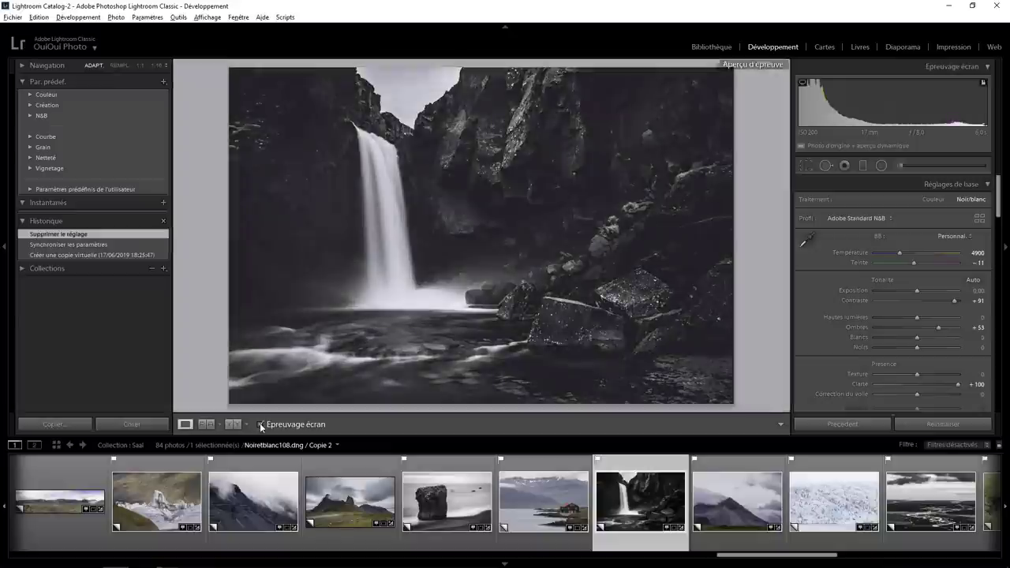
pyautogui.click(259, 424)
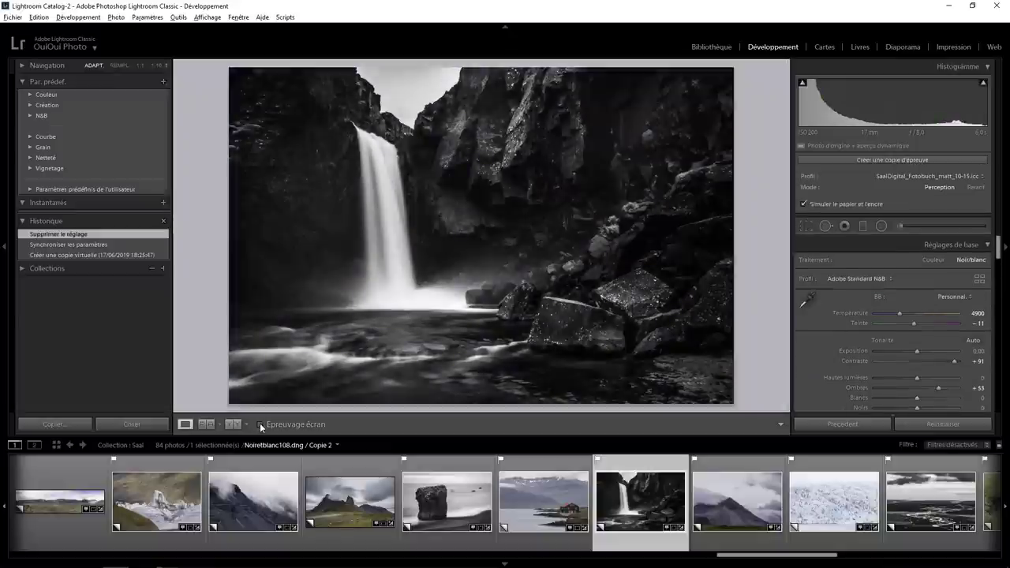
pyautogui.click(259, 423)
pyautogui.click(259, 424)
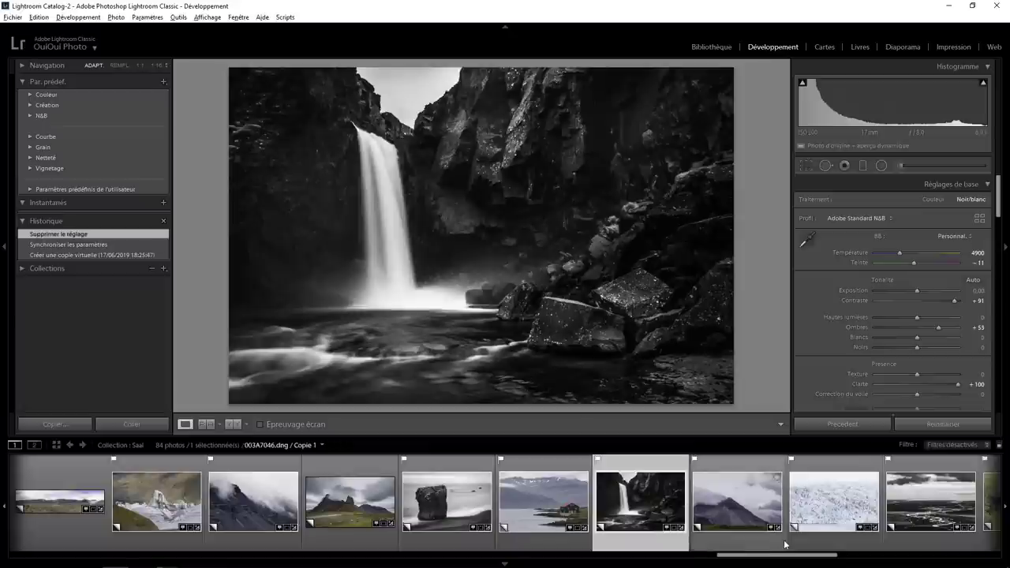
# Step: Create a virtual copy of the lupine photo with 'Créer une copie virtuelle'
pyautogui.moveTo(771, 555); pyautogui.dragTo(99, 527)
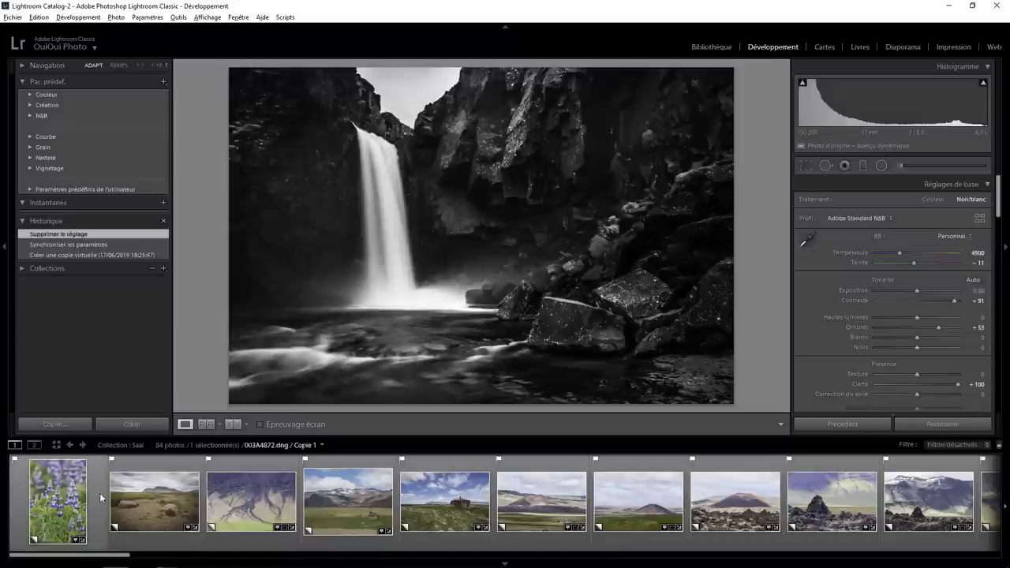
pyautogui.click(99, 495)
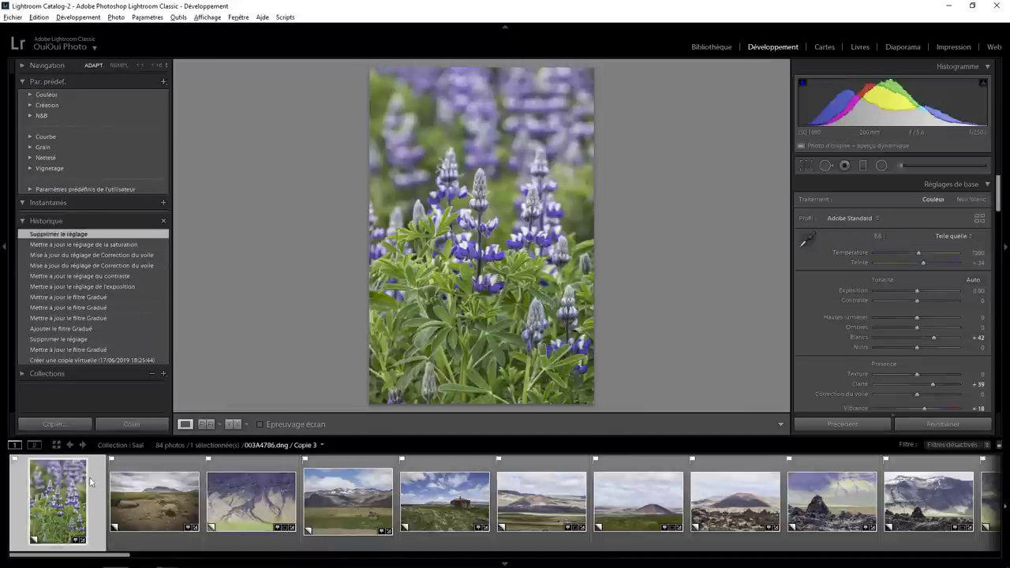
pyautogui.rightClick(68, 496)
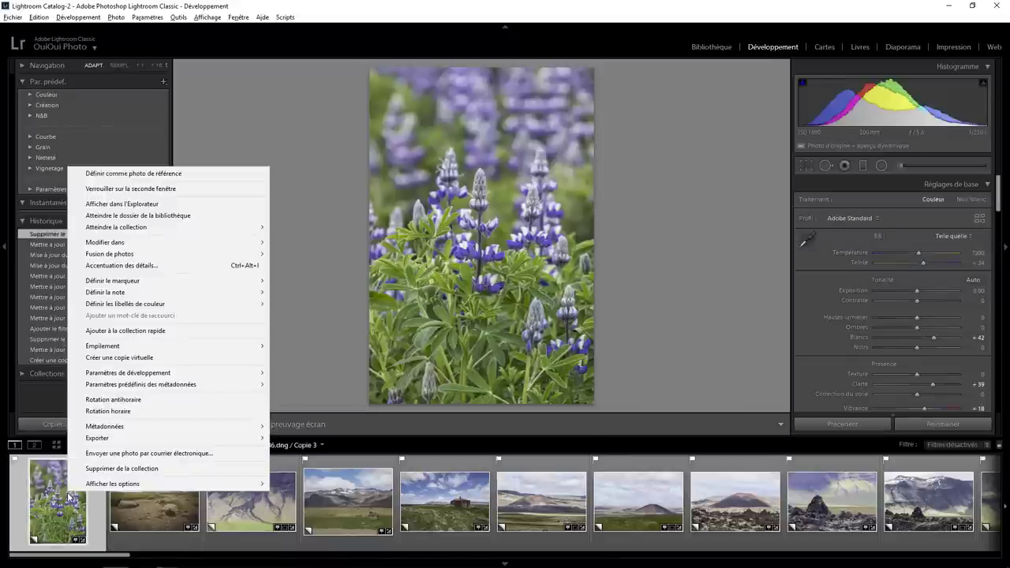
pyautogui.click(149, 360)
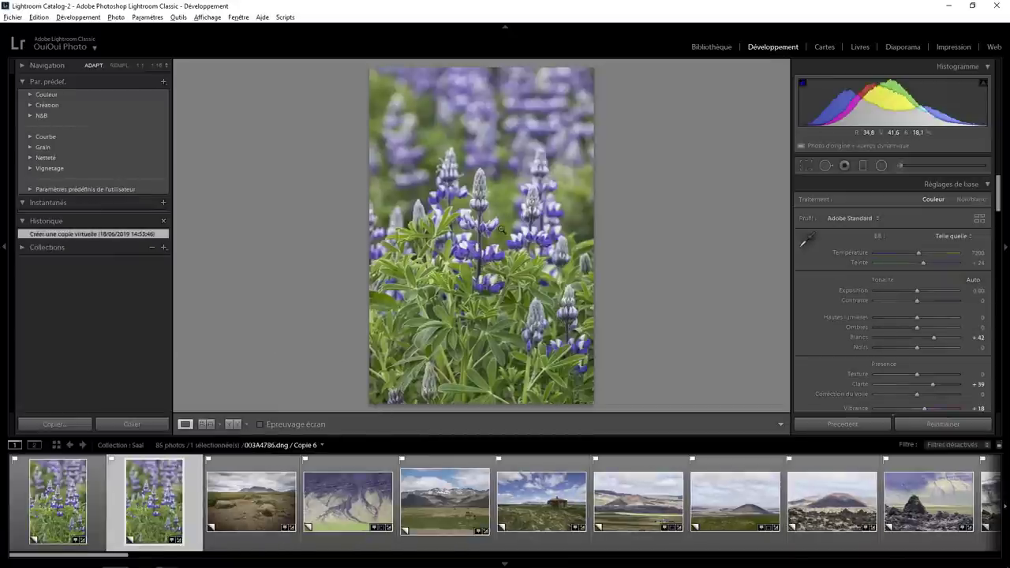
# Step: Draw a graduated filter across the original lupine photo
pyautogui.click(68, 506)
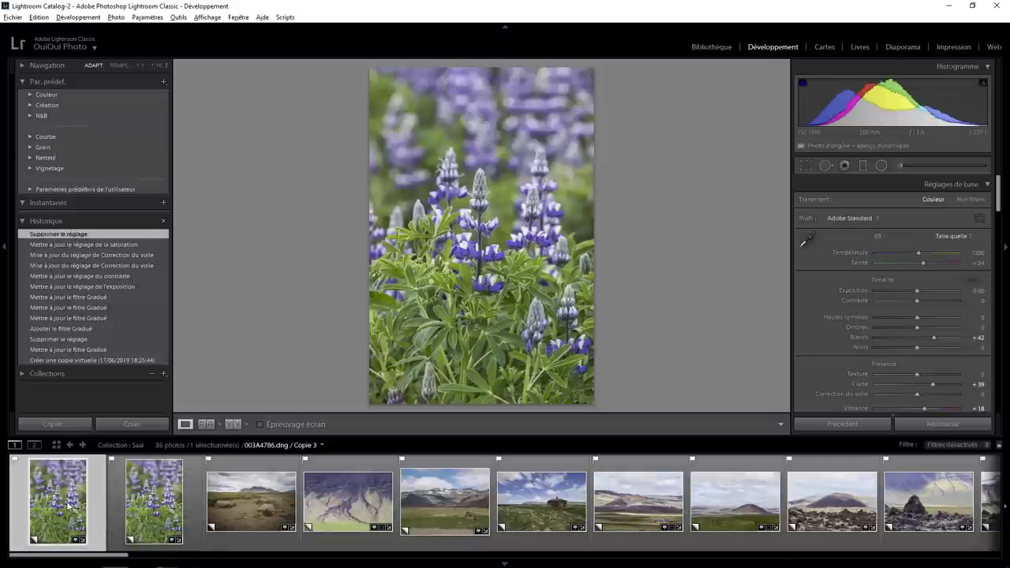
pyautogui.click(862, 166)
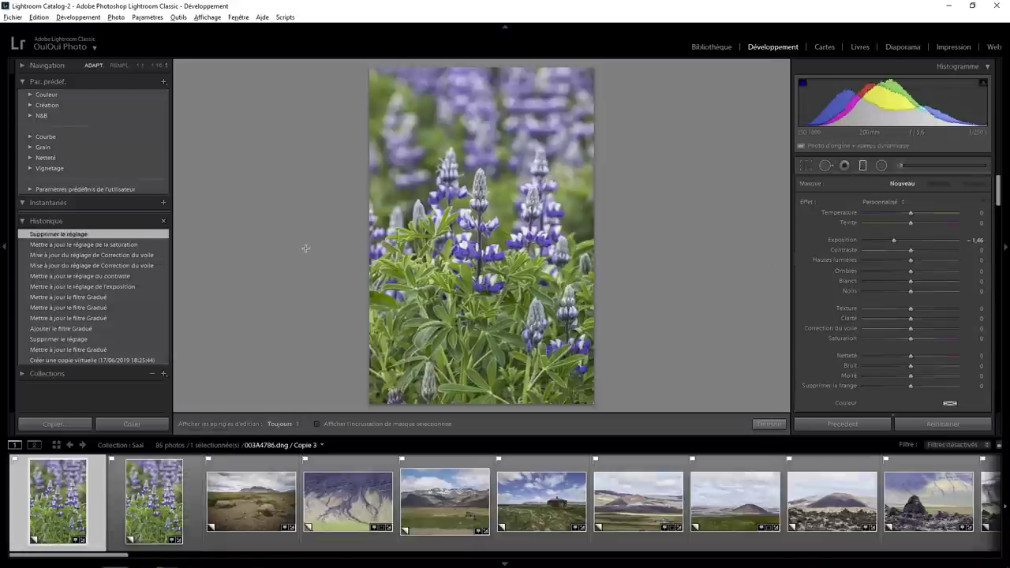
pyautogui.moveTo(306, 249); pyautogui.dragTo(290, 248)
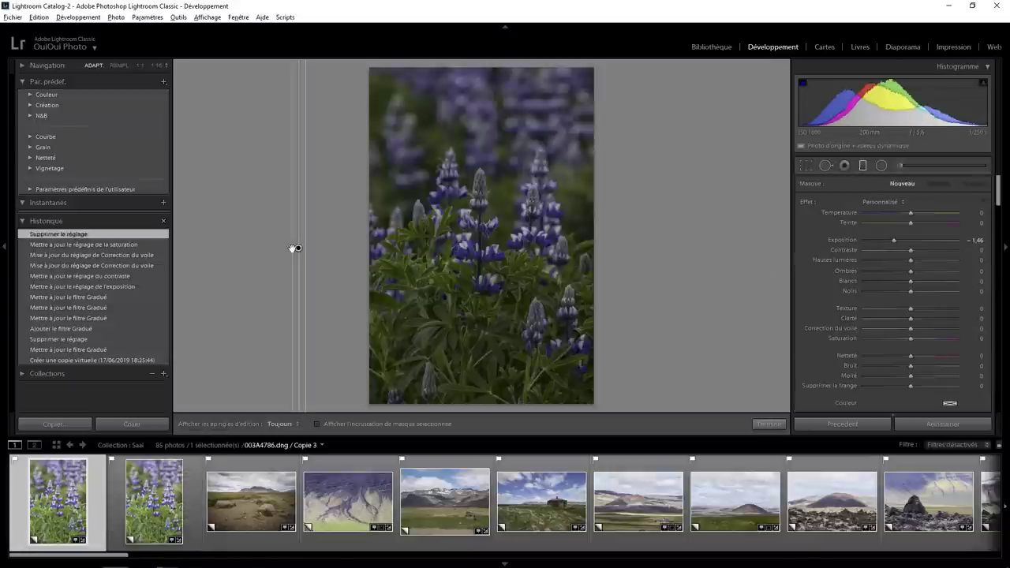
# Step: Reset the filter's exposure to 0 and set contrast 20 and saturation 20
pyautogui.doubleClick(805, 203)
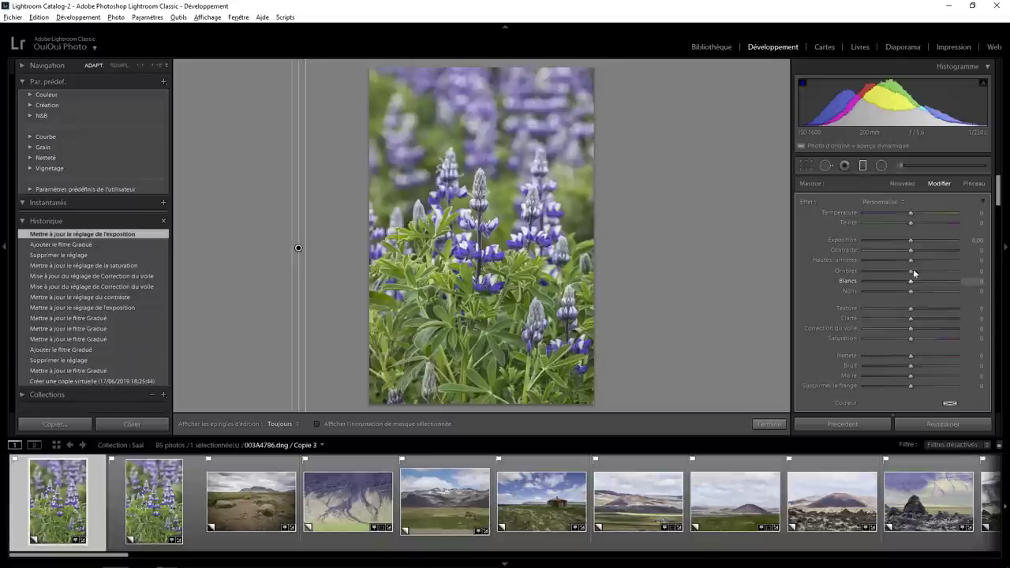
pyautogui.click(977, 250)
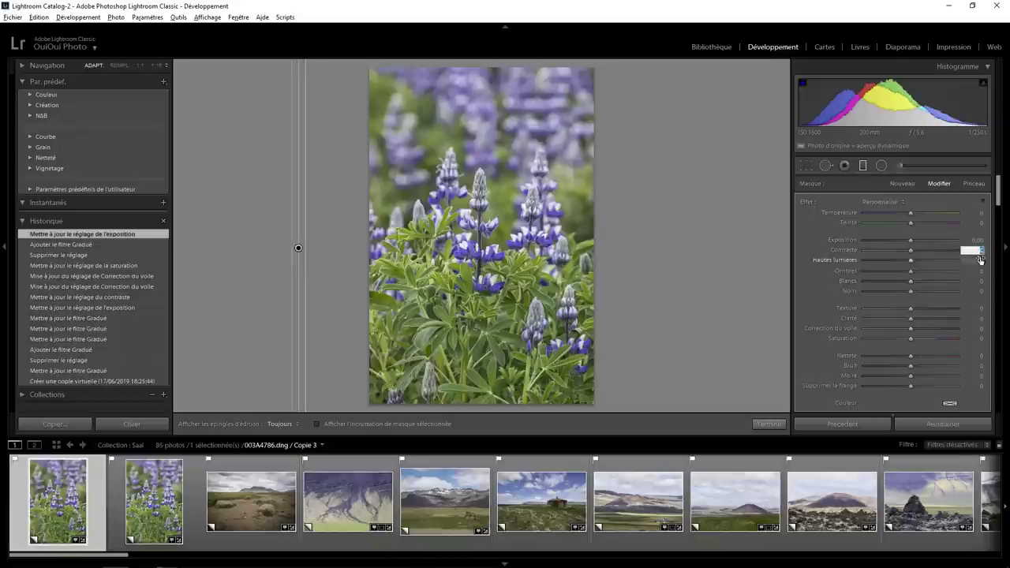
pyautogui.write('20')
pyautogui.press('Return')
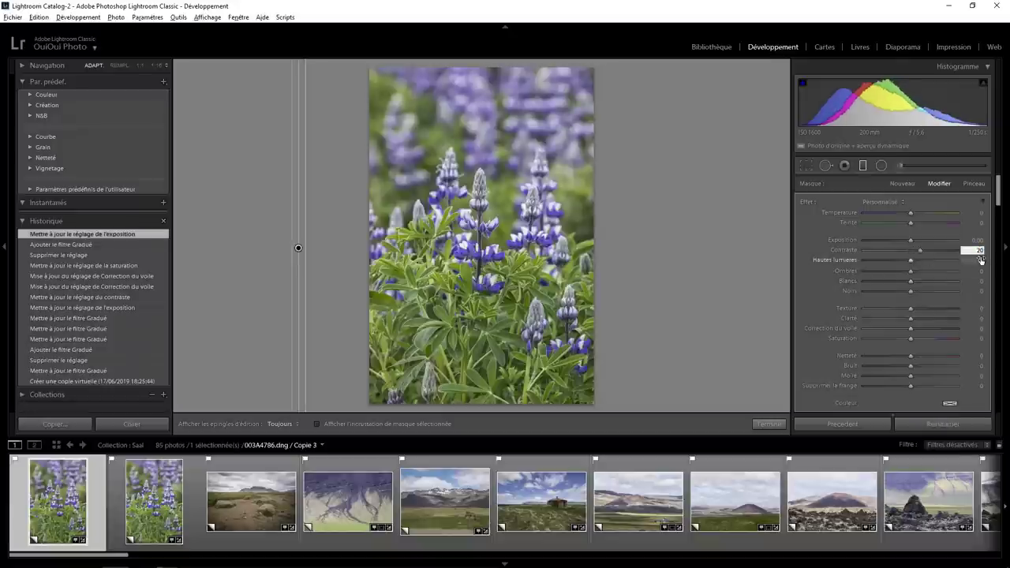
pyautogui.click(977, 338)
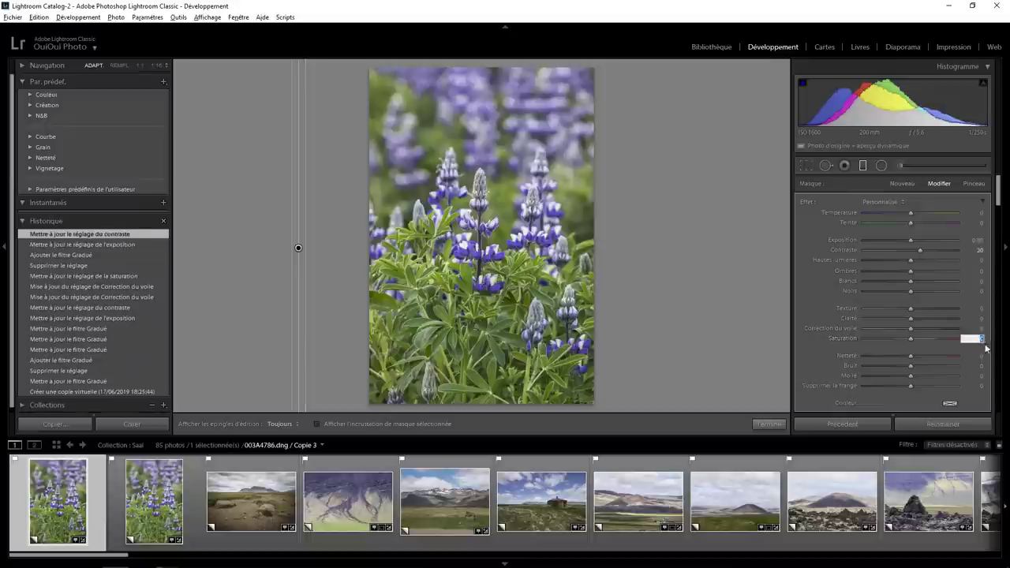
pyautogui.write('20')
pyautogui.press('Return')
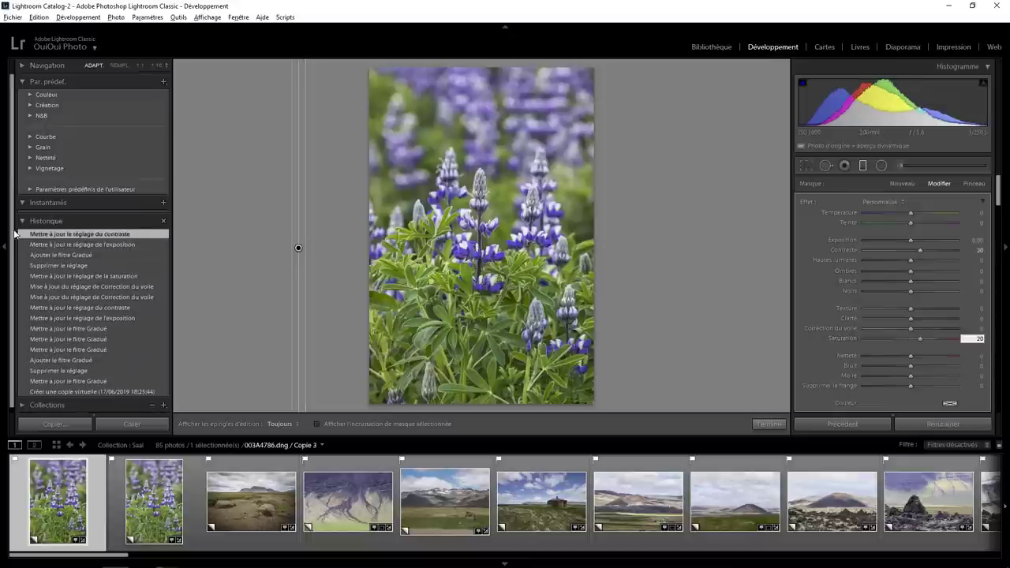
# Step: Collapse the left panel and compare the filtered lupine photo with its virtual copy
pyautogui.click(6, 246)
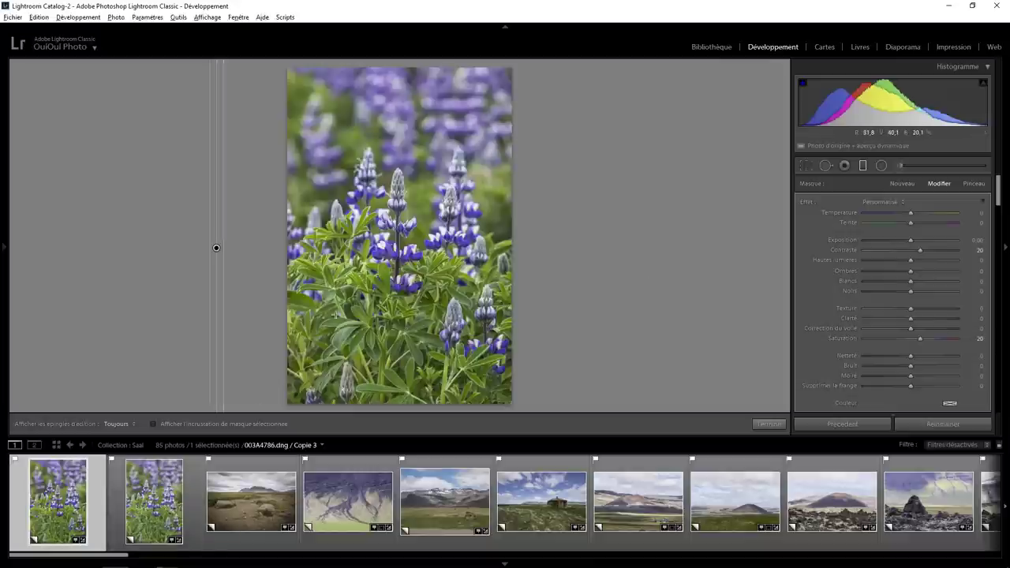
pyautogui.click(152, 497)
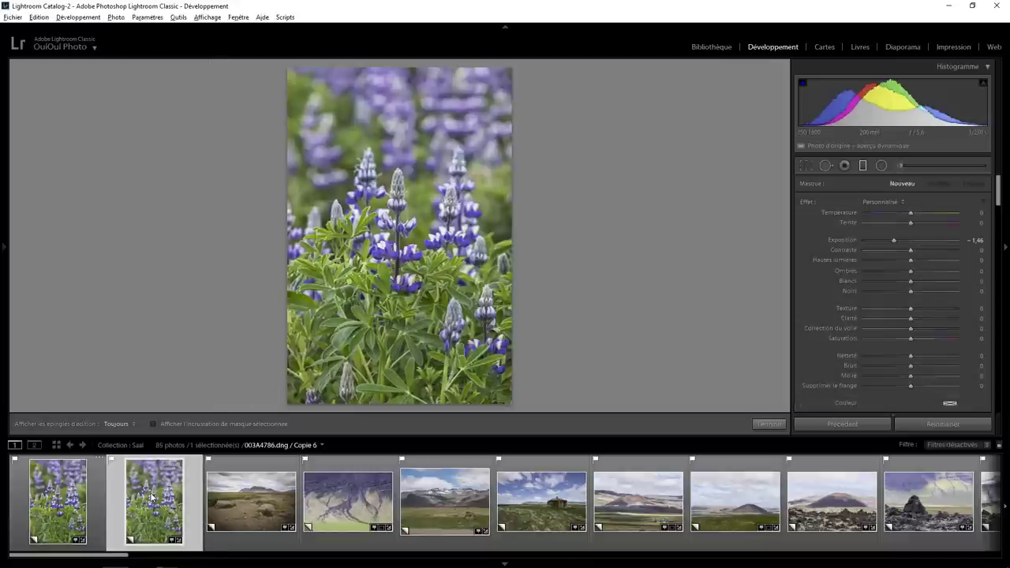
pyautogui.click(50, 496)
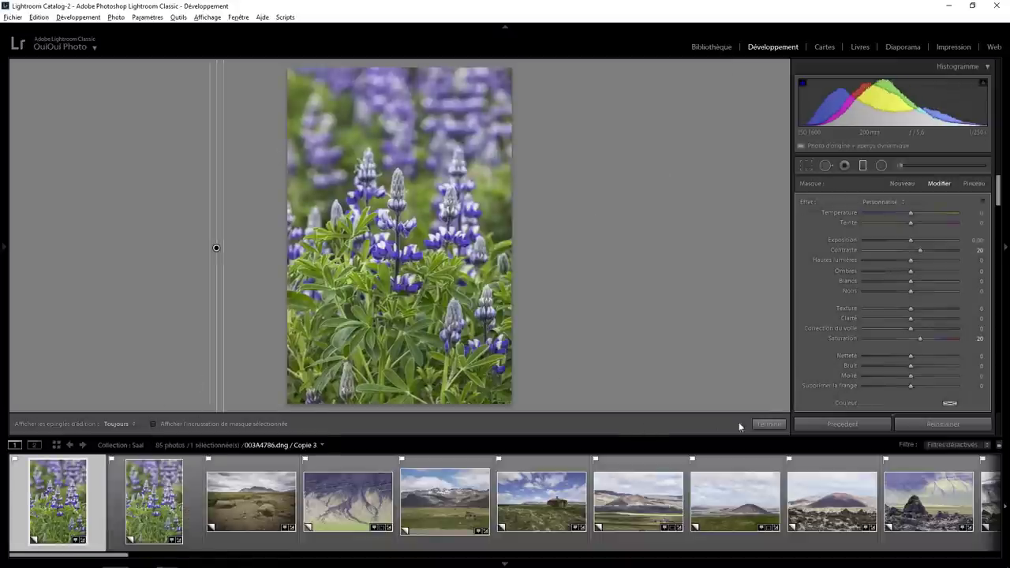
# Step: Finish the graduated filter and toggle the print soft proof on and off
pyautogui.click(770, 424)
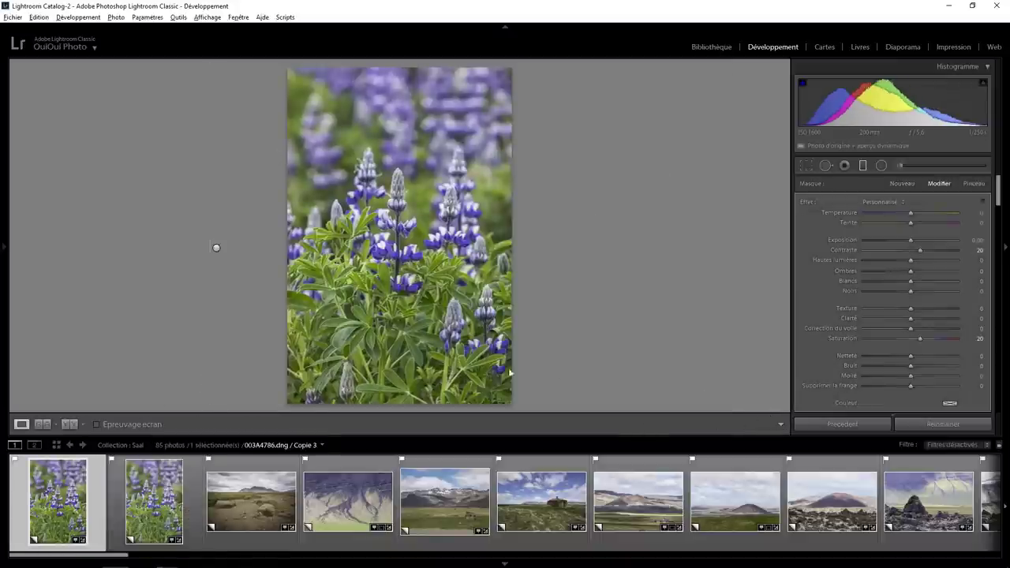
pyautogui.click(95, 424)
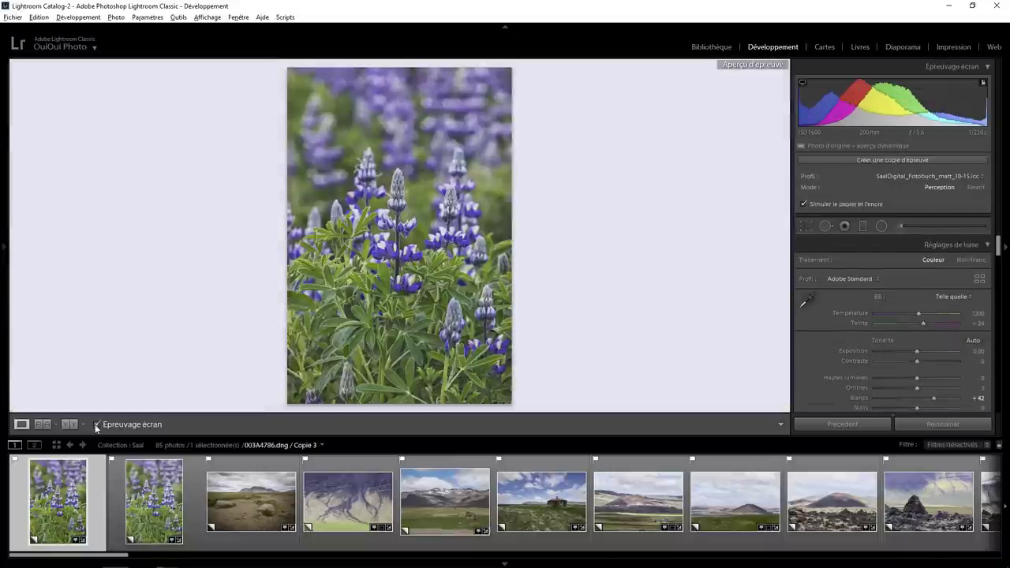
pyautogui.click(96, 425)
# Step: Compare the filtered lupine and its virtual copy under soft proofing, then turn proofing off
pyautogui.click(158, 512)
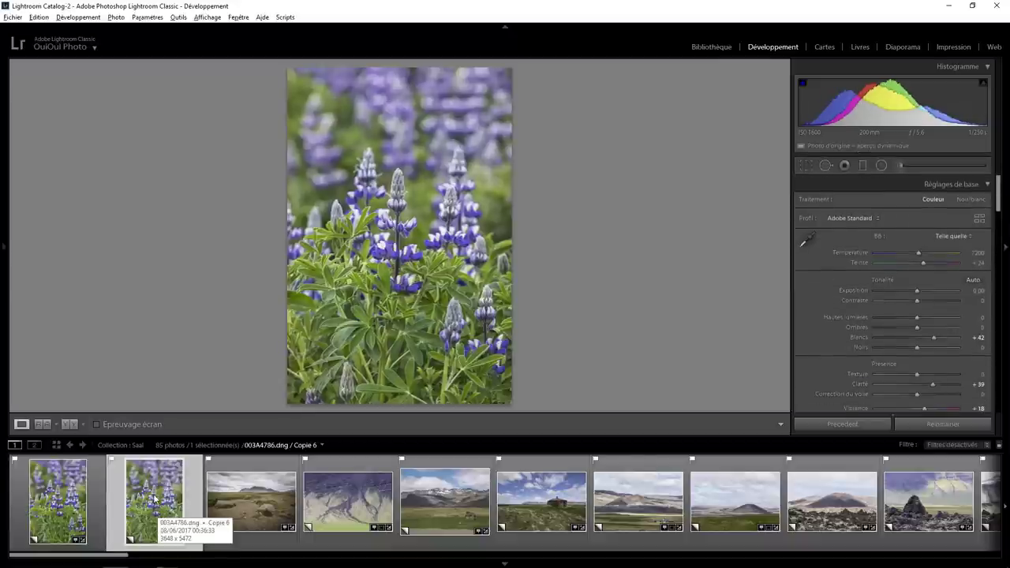
pyautogui.click(56, 496)
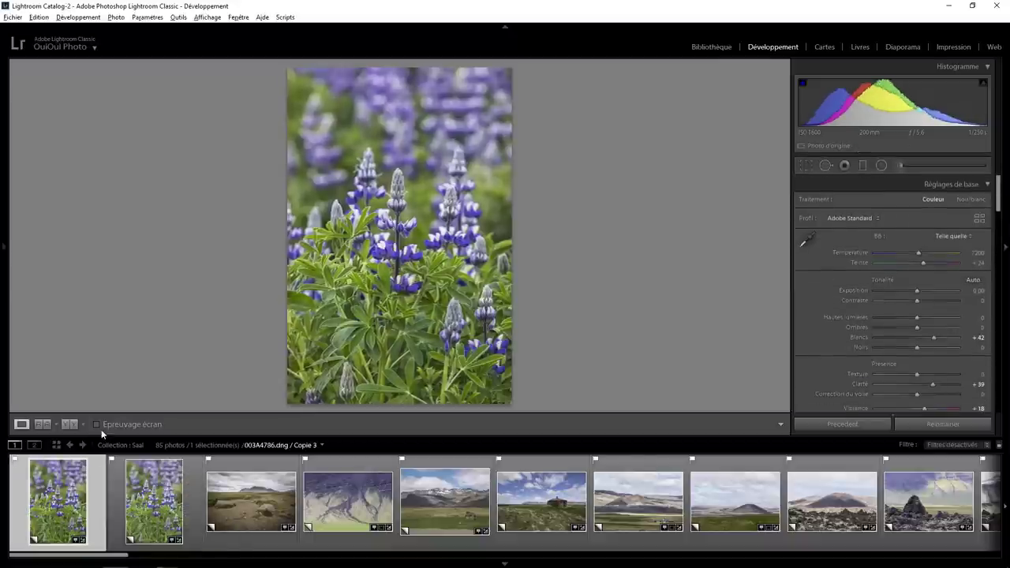
pyautogui.click(96, 425)
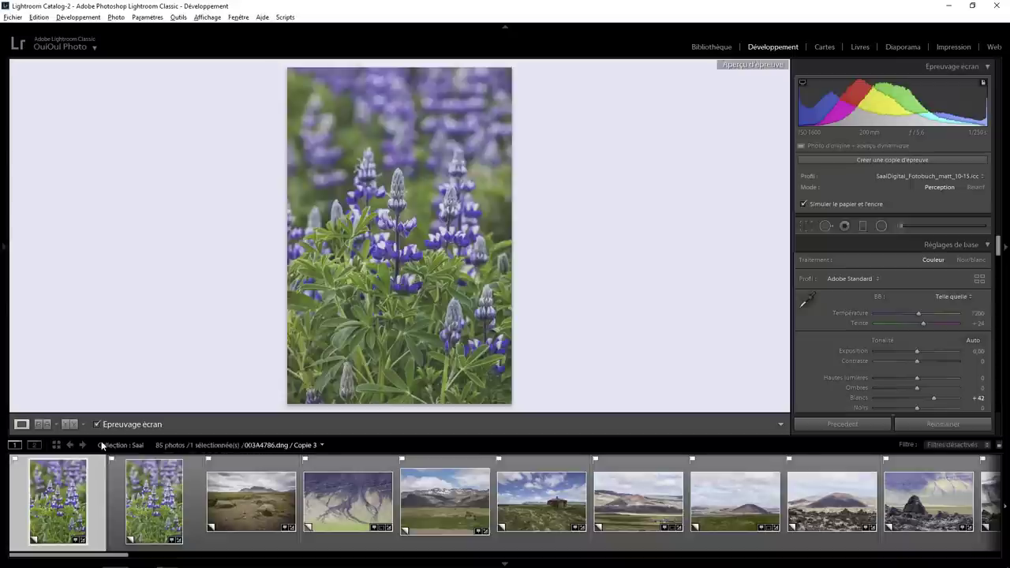
pyautogui.click(127, 481)
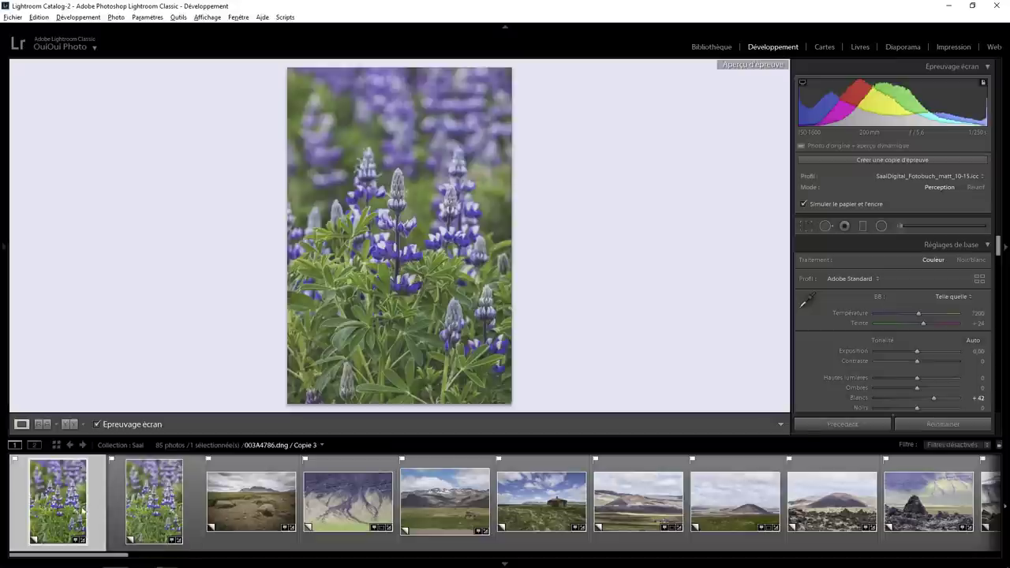
pyautogui.click(97, 423)
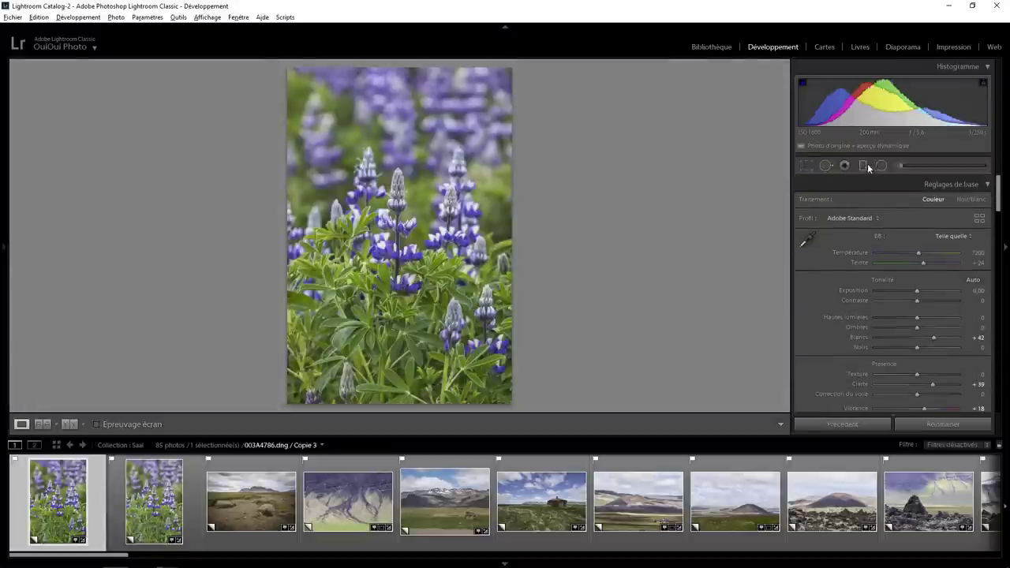
# Step: Place a graduated filter on the lupine photo and delete the lupine virtual copy
pyautogui.click(863, 165)
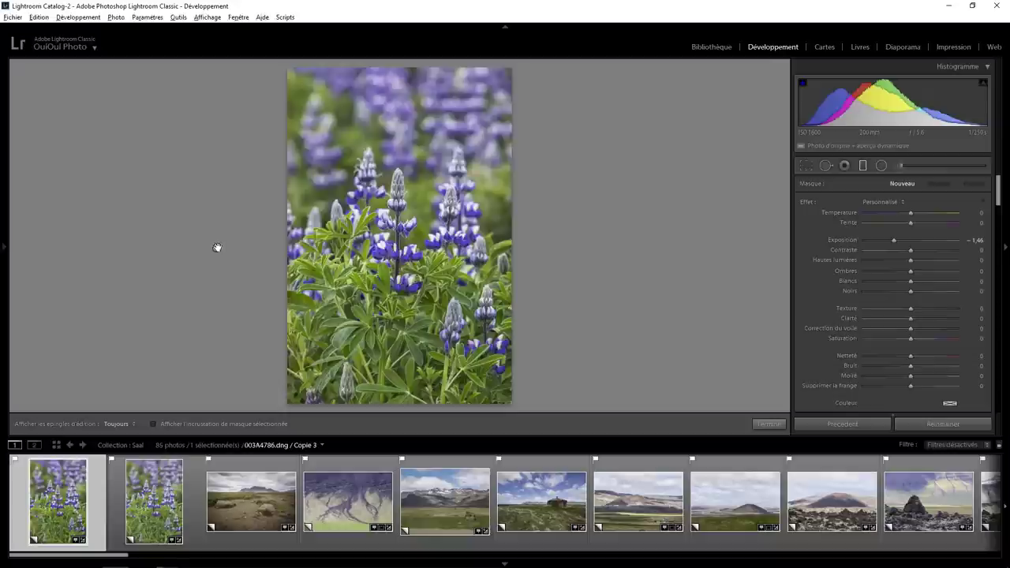
pyautogui.moveTo(210, 247); pyautogui.dragTo(224, 247)
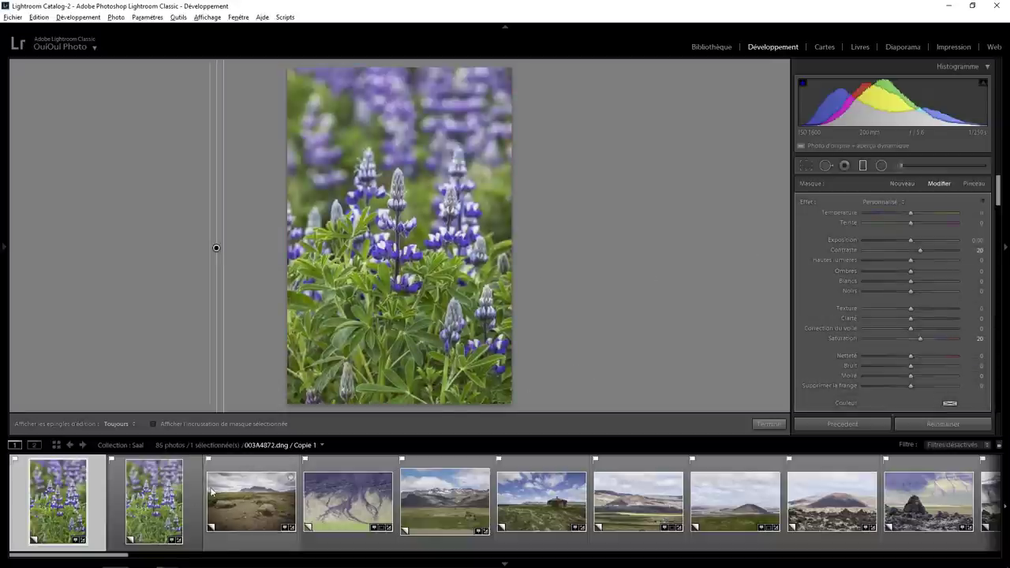
pyautogui.click(190, 503)
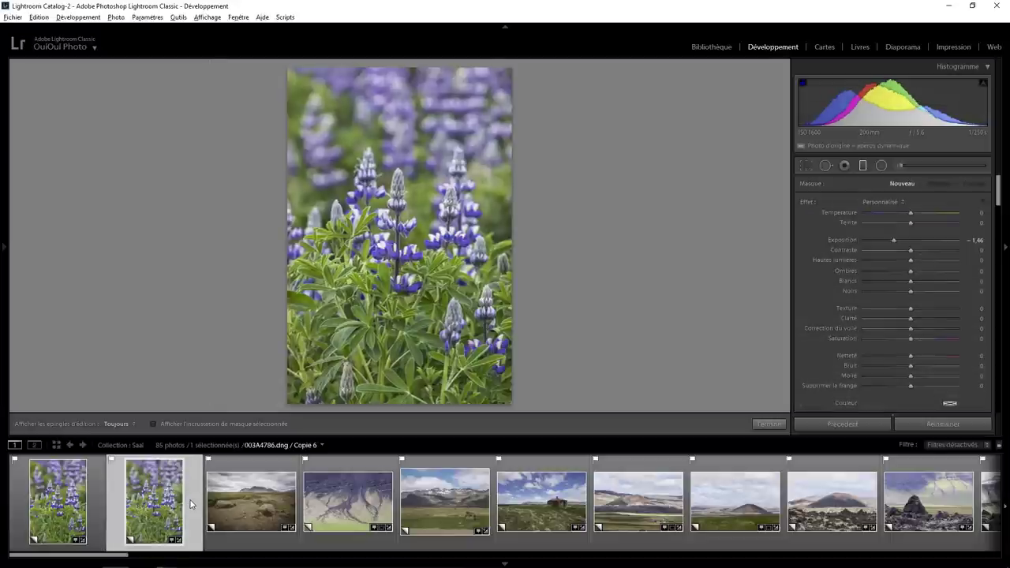
pyautogui.press('Delete')
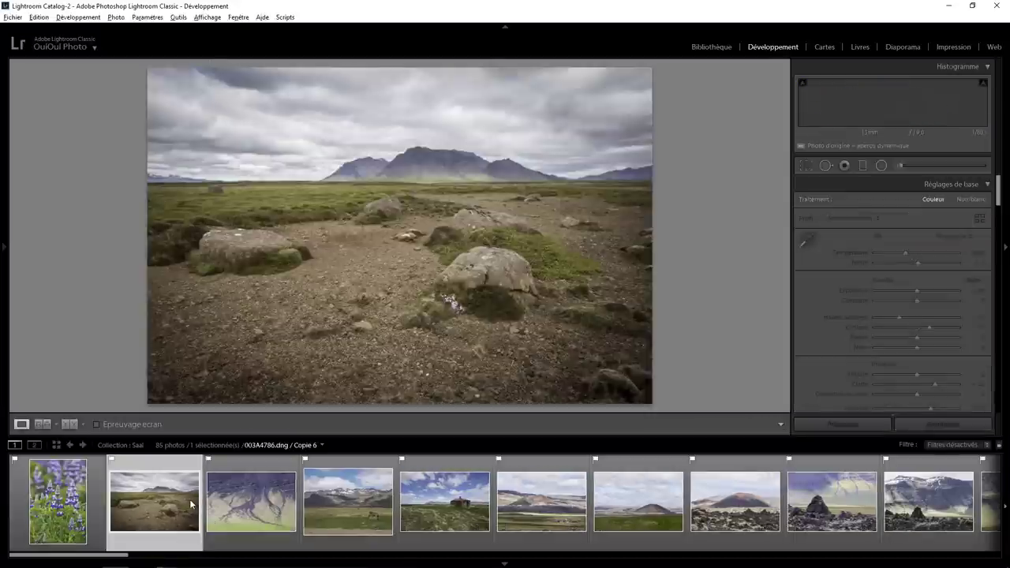
# Step: Sync the lupine graduated filter to all 84 collection photos and show the waterfall photo
pyautogui.click(94, 543)
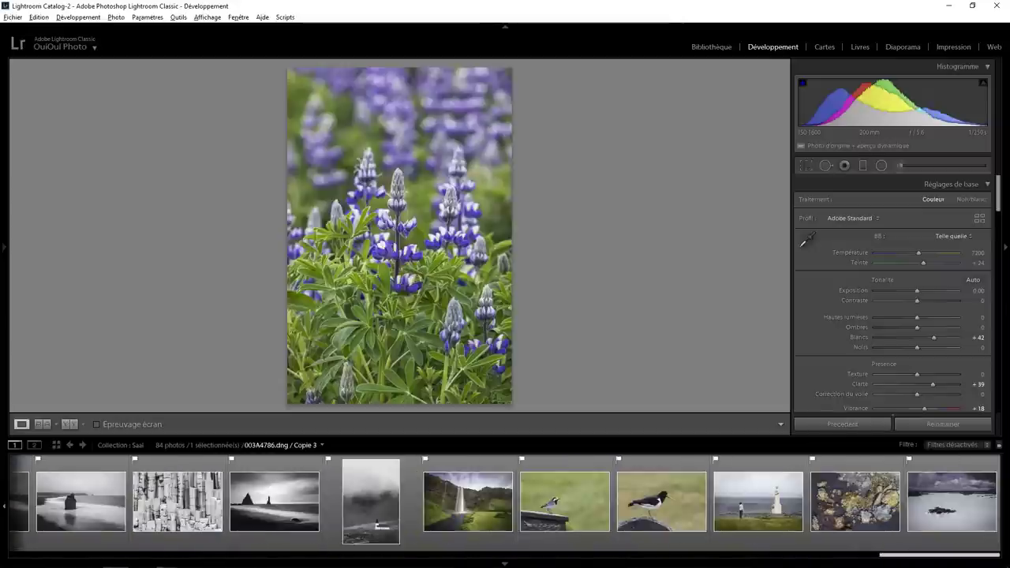
pyautogui.moveTo(110, 558); pyautogui.dragTo(969, 541)
pyautogui.hotkey('ctrl', 'a')
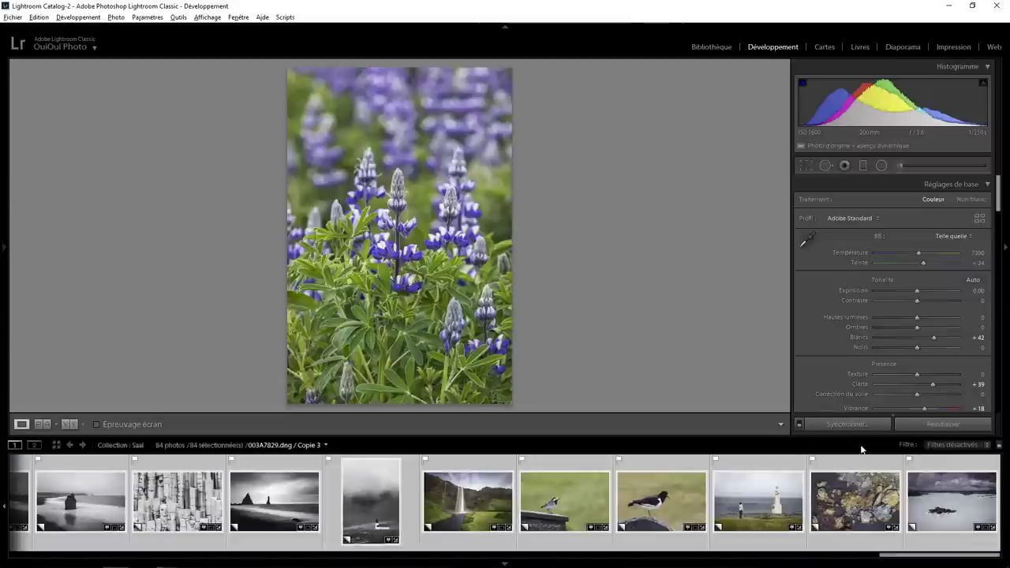
pyautogui.click(847, 425)
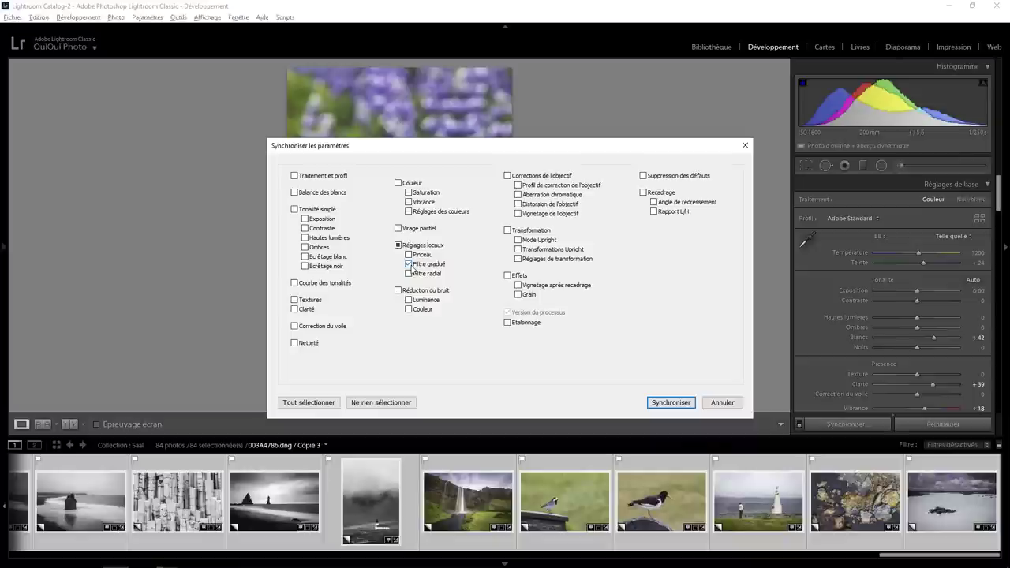
pyautogui.click(669, 402)
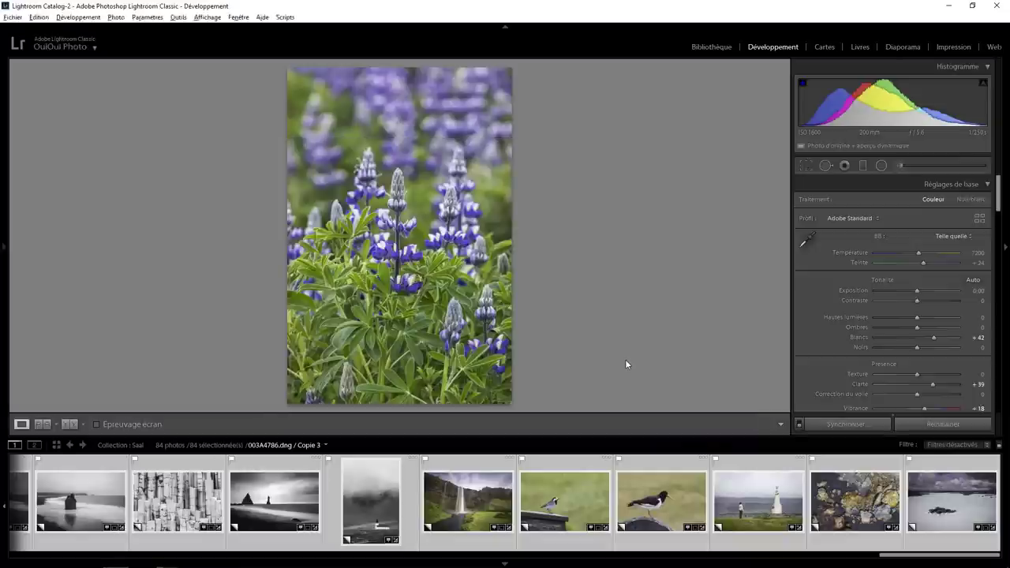
pyautogui.click(473, 541)
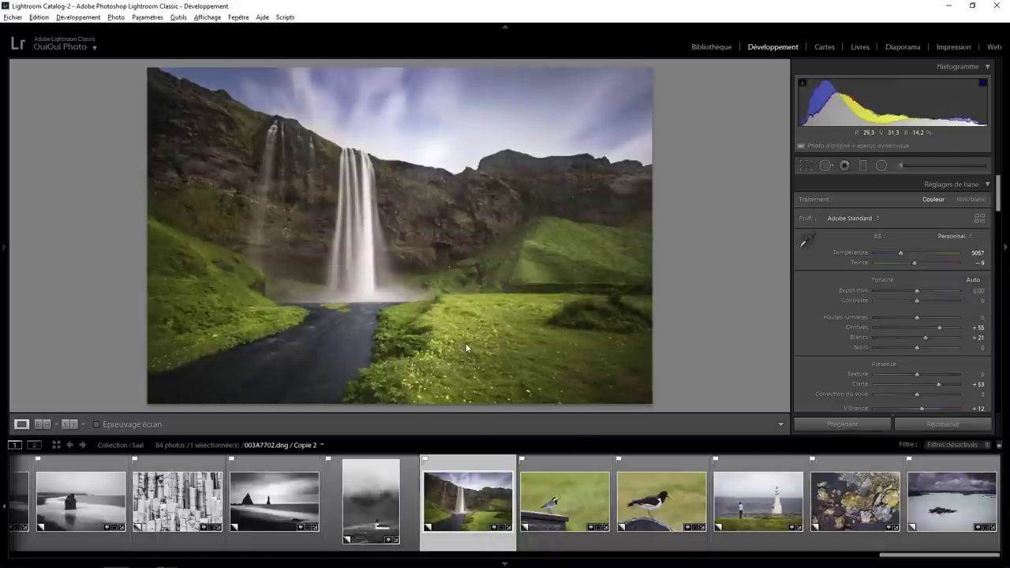
pyautogui.click(97, 424)
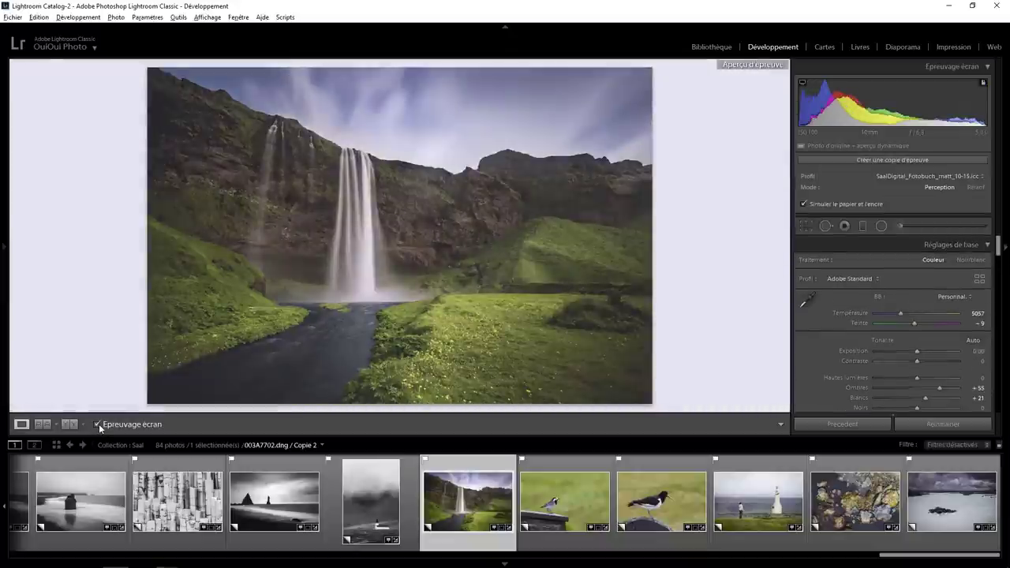
pyautogui.click(97, 424)
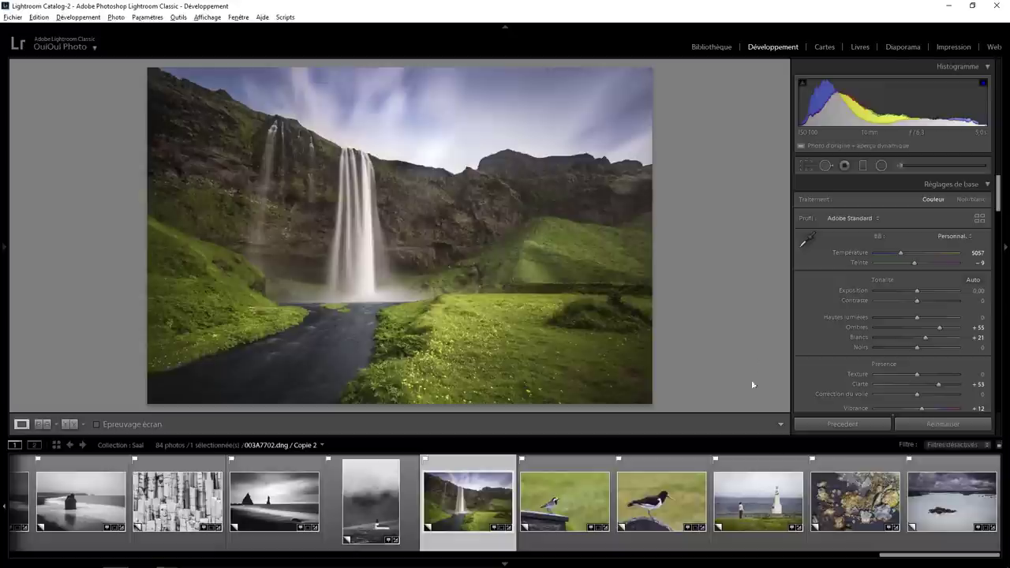
# Step: Select all 84 photos and open Export with the Temp HD preset targeting E:\Temp
pyautogui.click(940, 542)
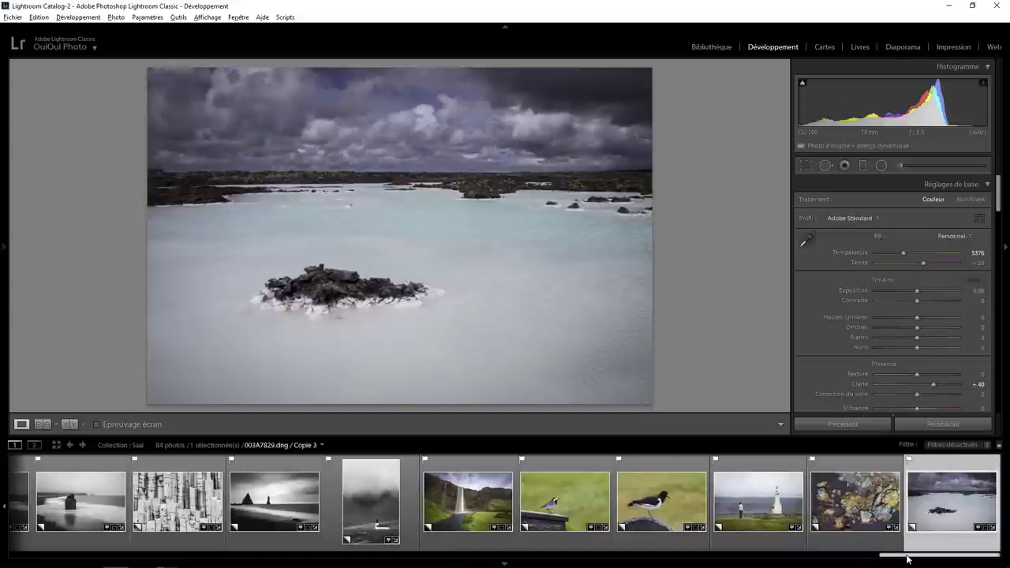
pyautogui.moveTo(939, 554); pyautogui.dragTo(35, 558)
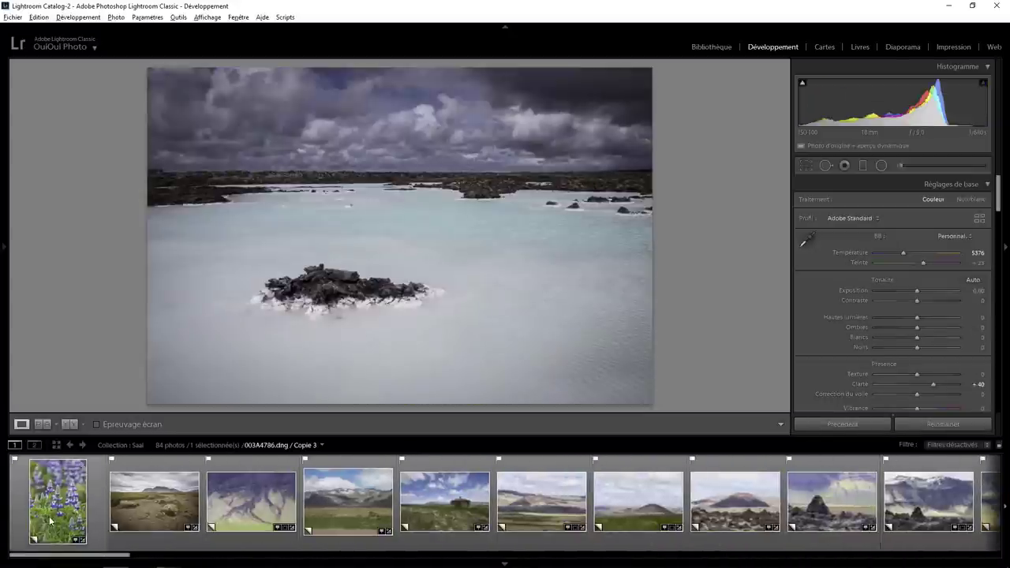
pyautogui.hotkey('ctrl', 'a')
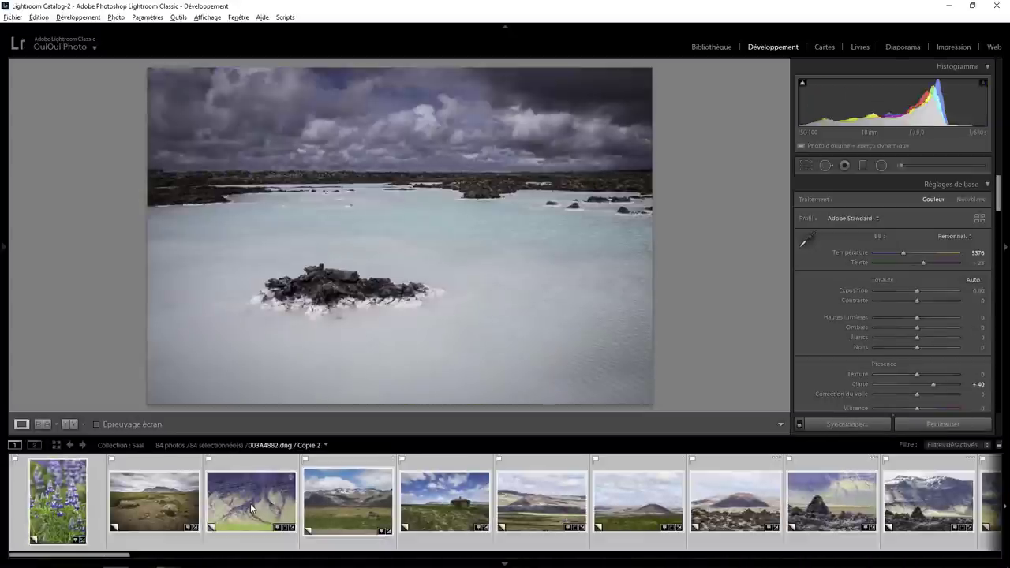
pyautogui.rightClick(251, 509)
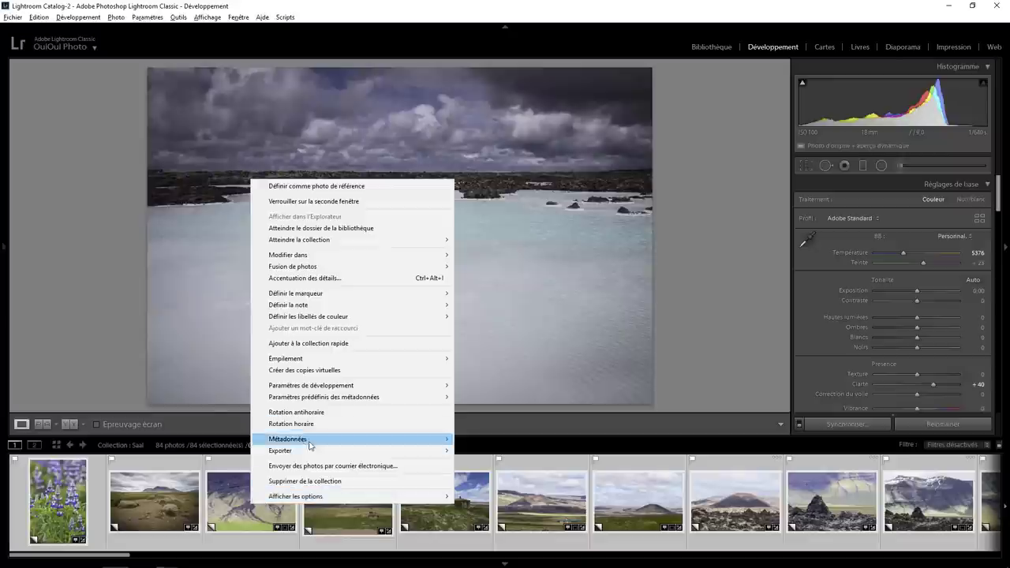
pyautogui.moveTo(355, 451)
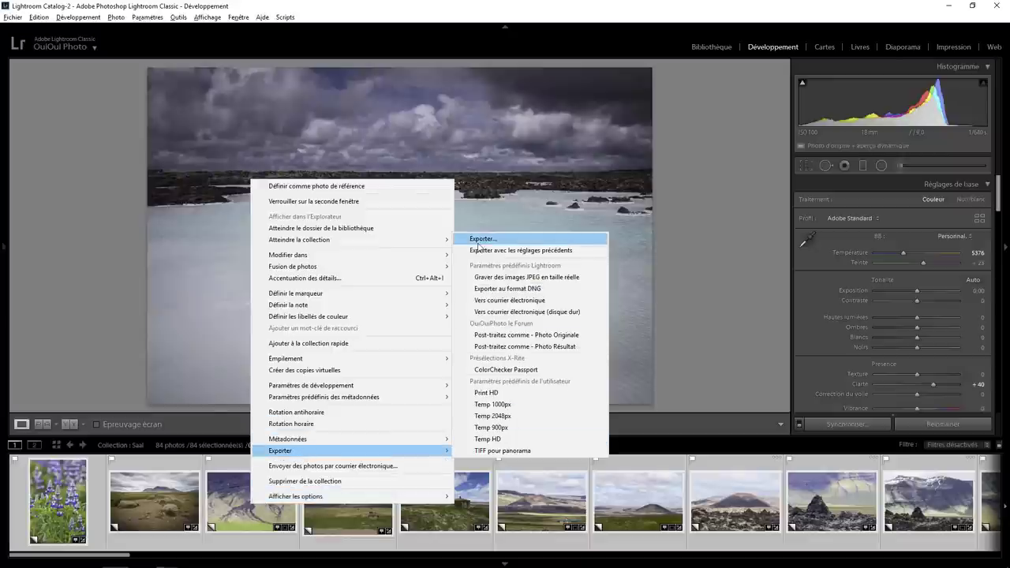
pyautogui.click(478, 239)
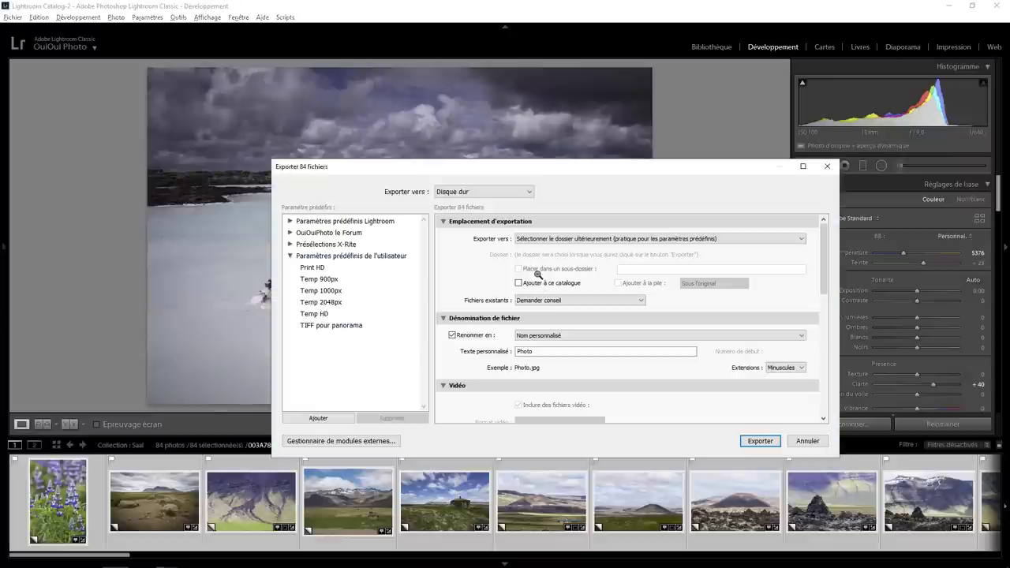
pyautogui.click(317, 316)
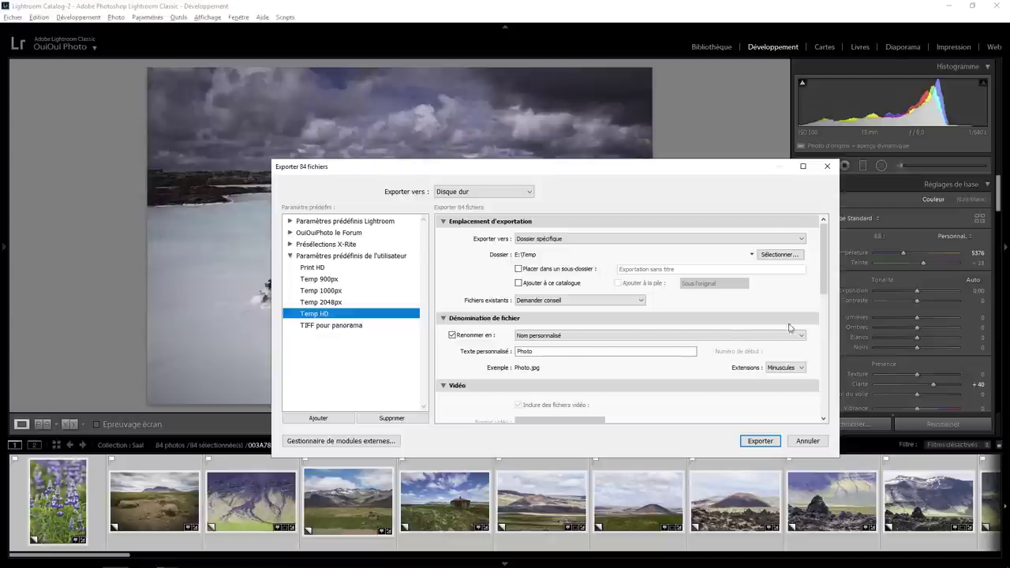
pyautogui.moveTo(825, 278); pyautogui.dragTo(824, 335)
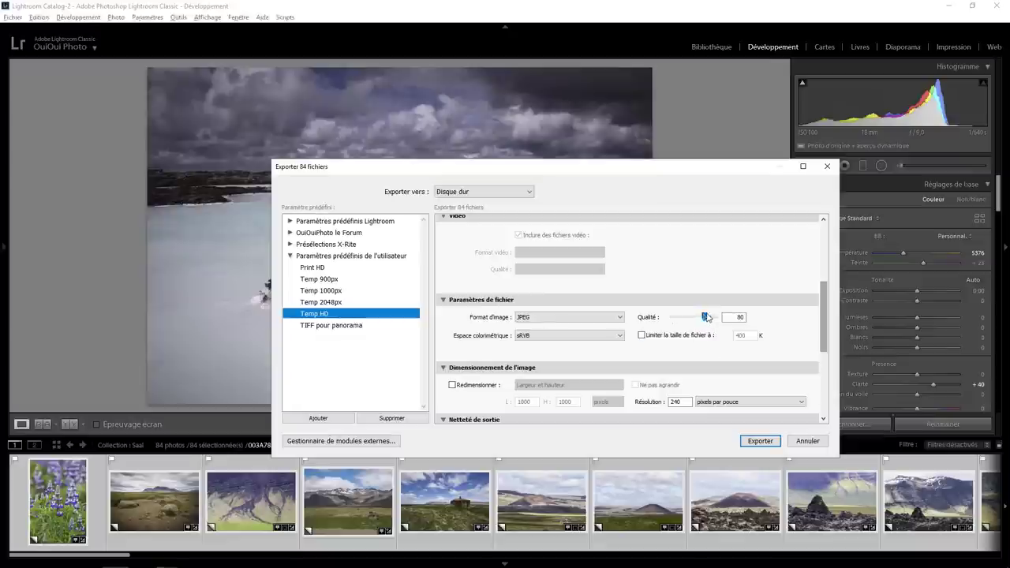
# Step: Export the 84 photos as quality-100 JPEGs, sharpened for Papier mat, with Ne rien faire after export
pyautogui.moveTo(706, 317); pyautogui.dragTo(715, 318)
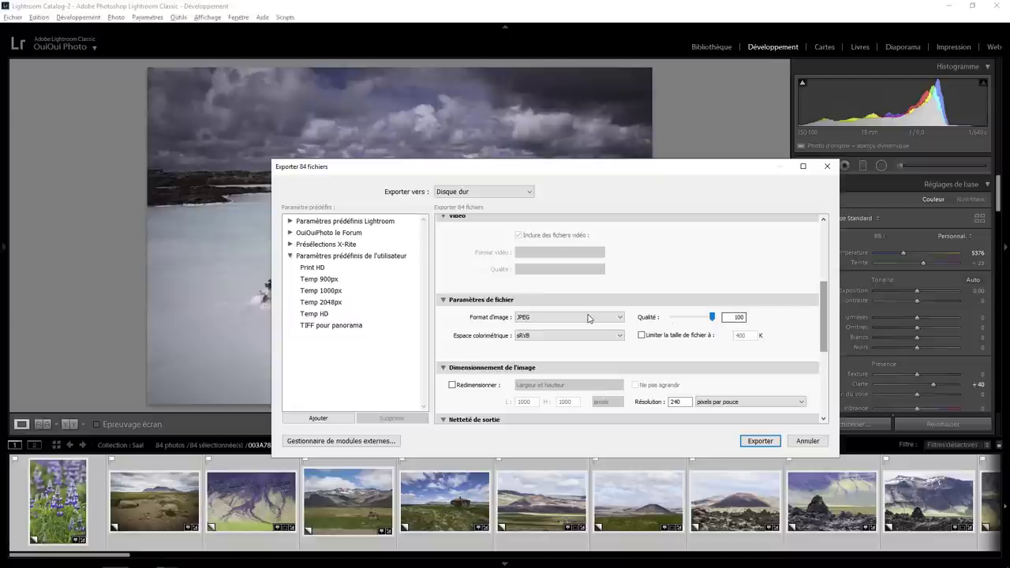
pyautogui.scroll(-1, 614, 335)
pyautogui.moveTo(823, 325); pyautogui.dragTo(817, 371)
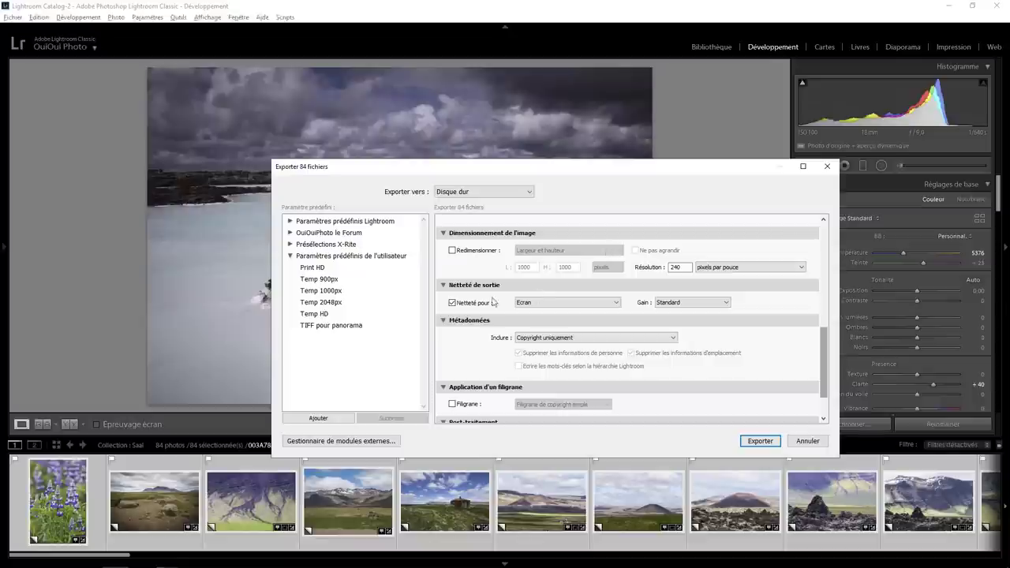
pyautogui.click(550, 305)
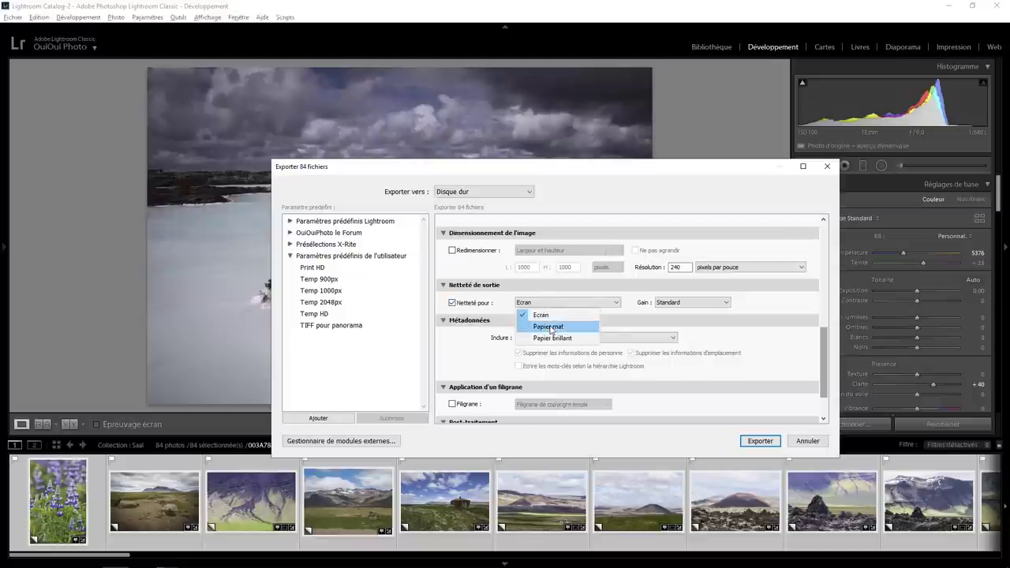
pyautogui.click(550, 327)
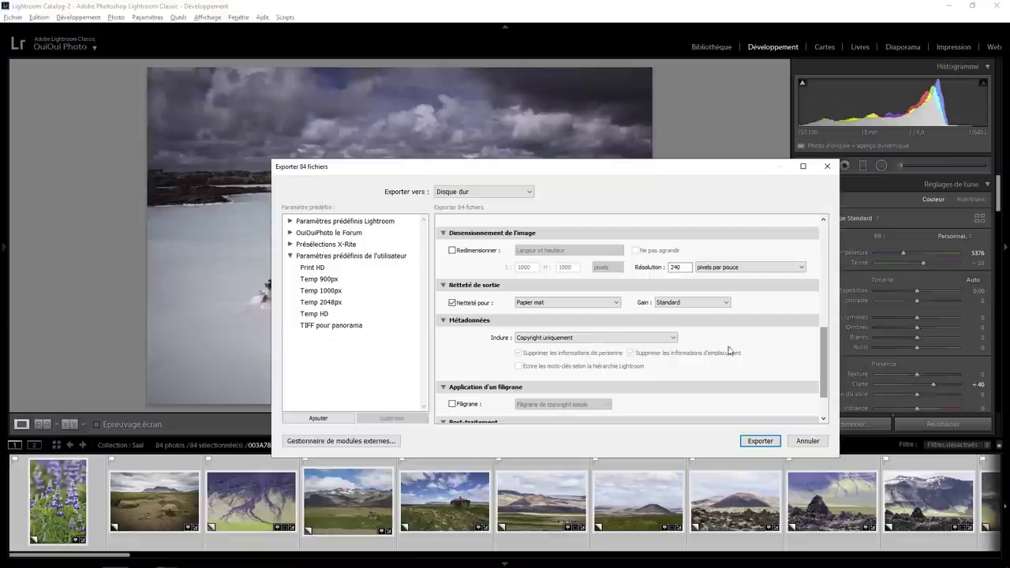
pyautogui.moveTo(824, 348); pyautogui.dragTo(816, 392)
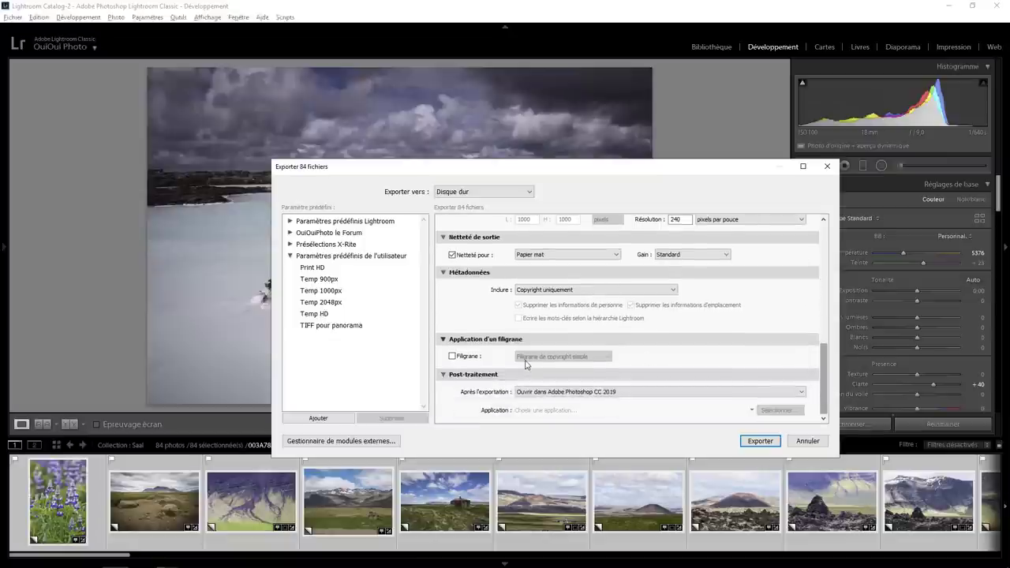
pyautogui.click(647, 391)
pyautogui.click(584, 406)
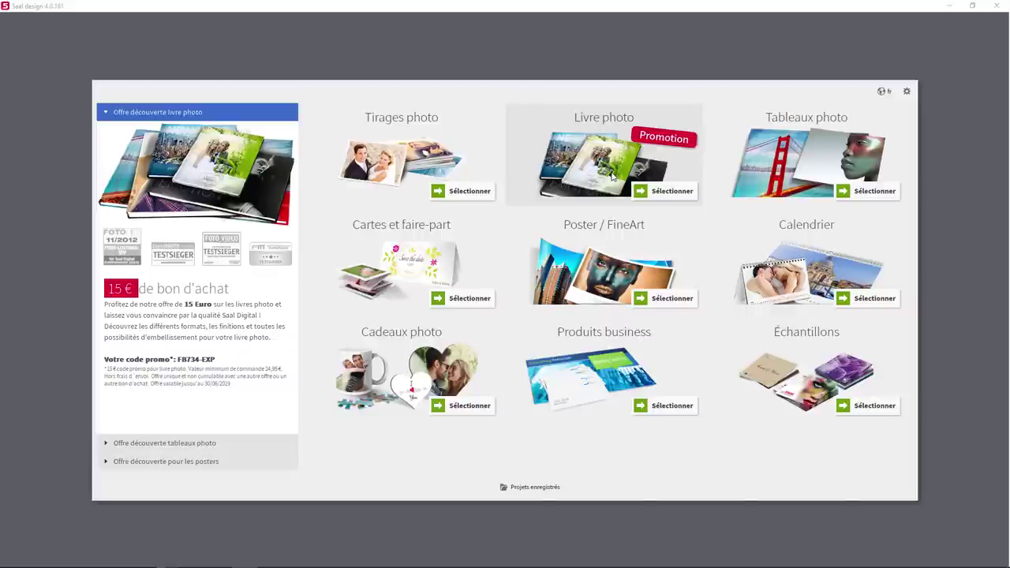
# Step: Select the Livre photo category, then the standard book's 42 x 28 size
pyautogui.click(611, 175)
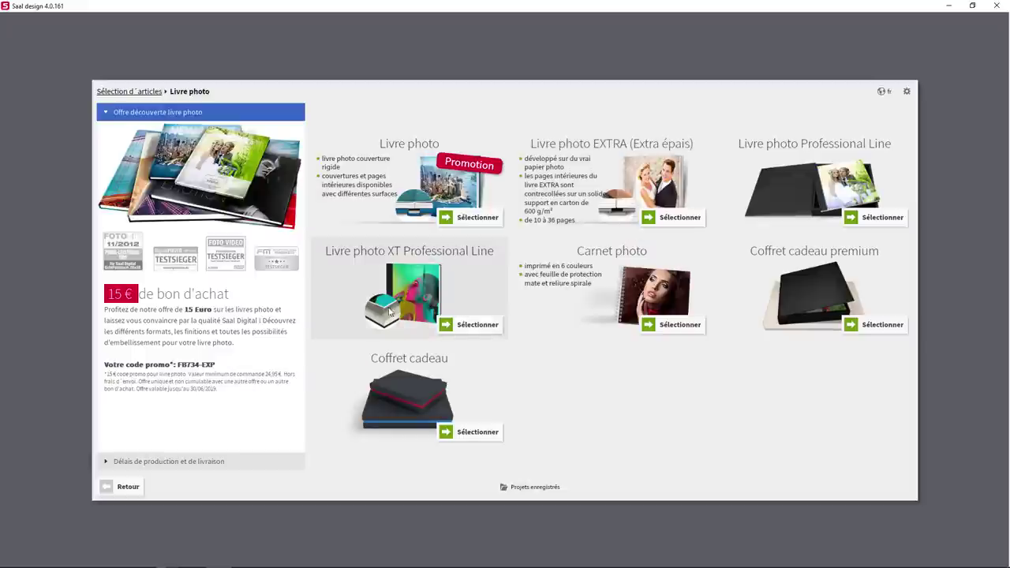
pyautogui.click(386, 184)
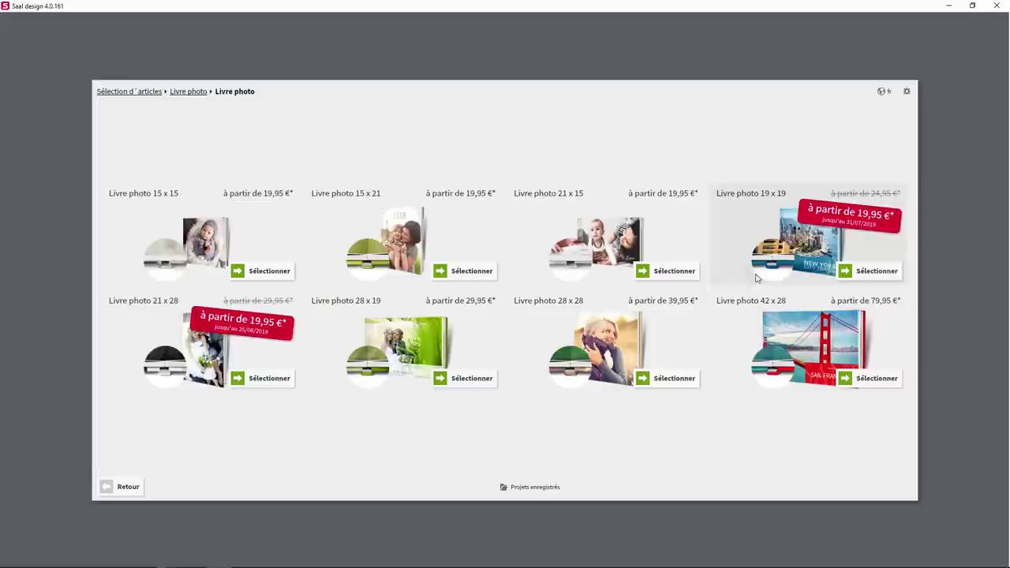
pyautogui.click(815, 343)
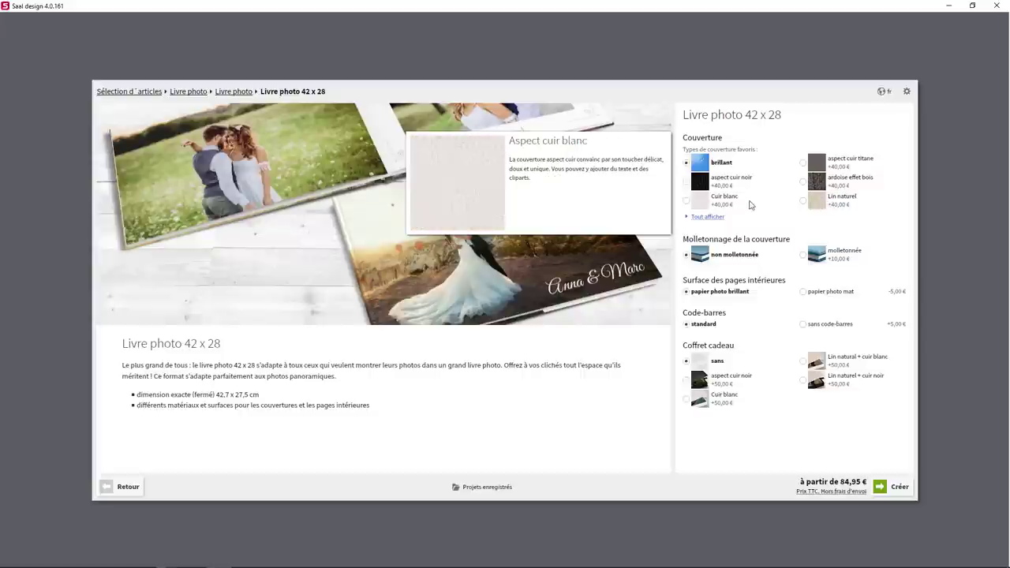
pyautogui.moveTo(720, 291)
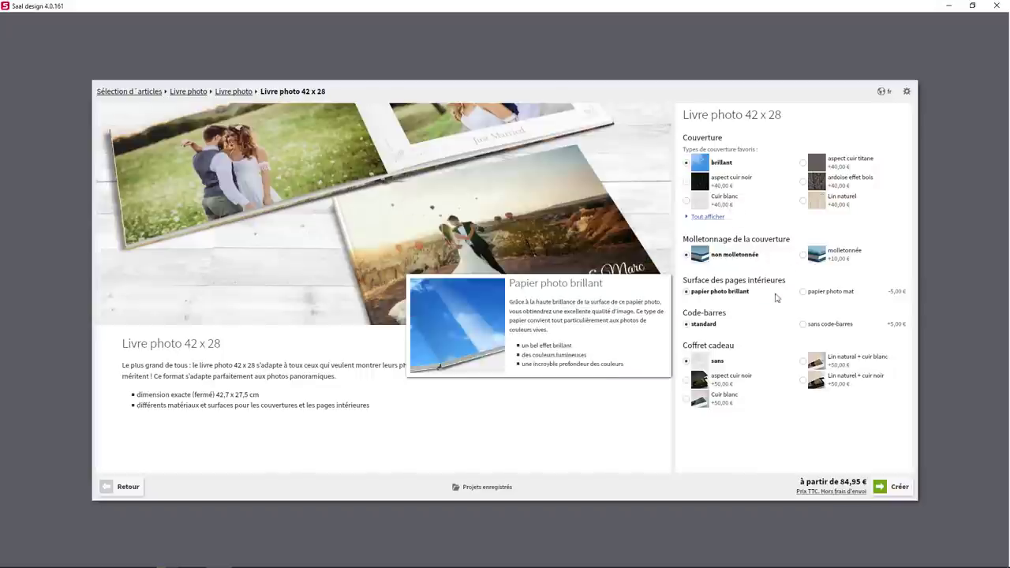
# Step: Choose papier photo mat pages and sans code-barres, then create the project
pyautogui.click(802, 292)
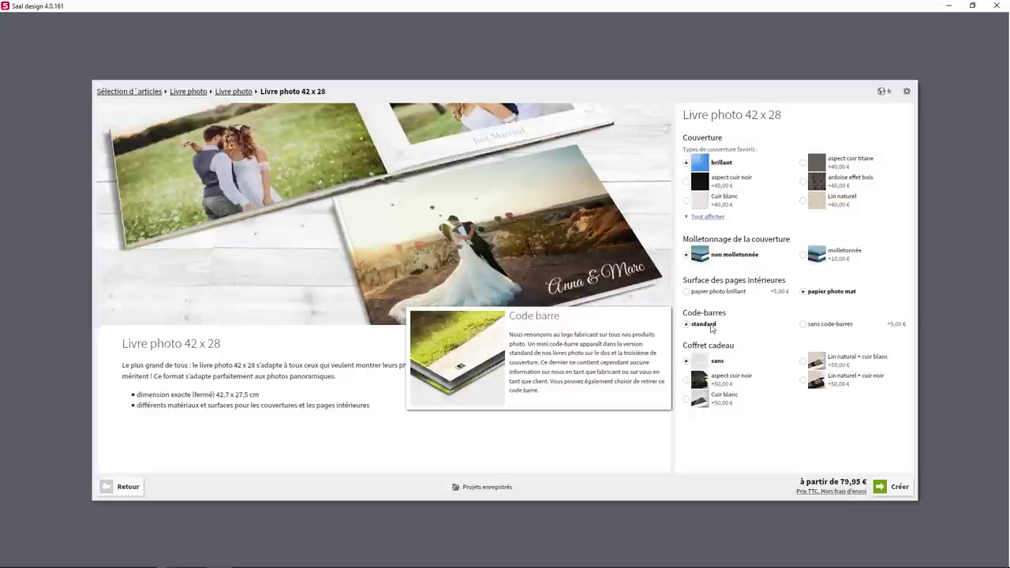
pyautogui.click(808, 324)
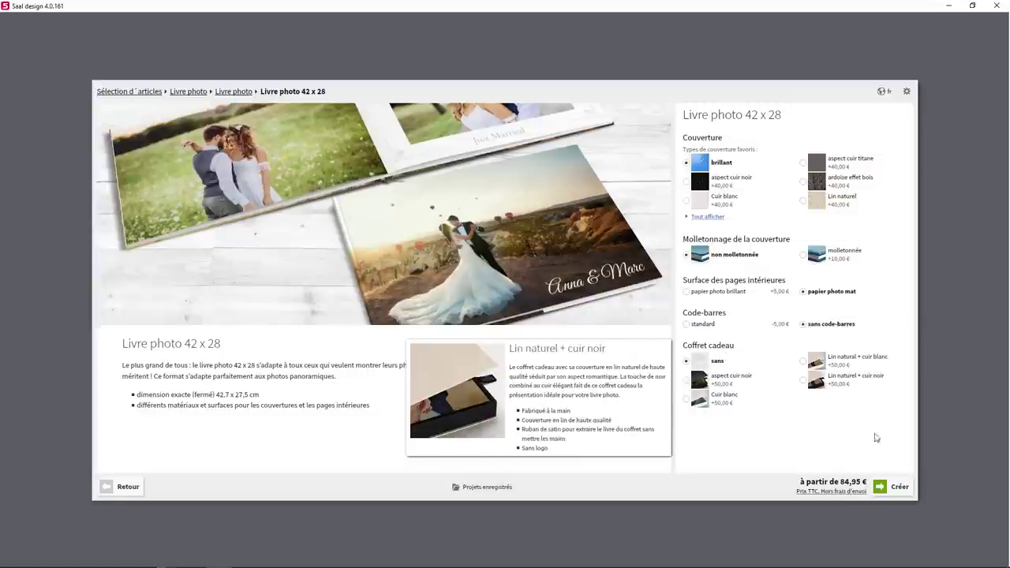
pyautogui.click(891, 489)
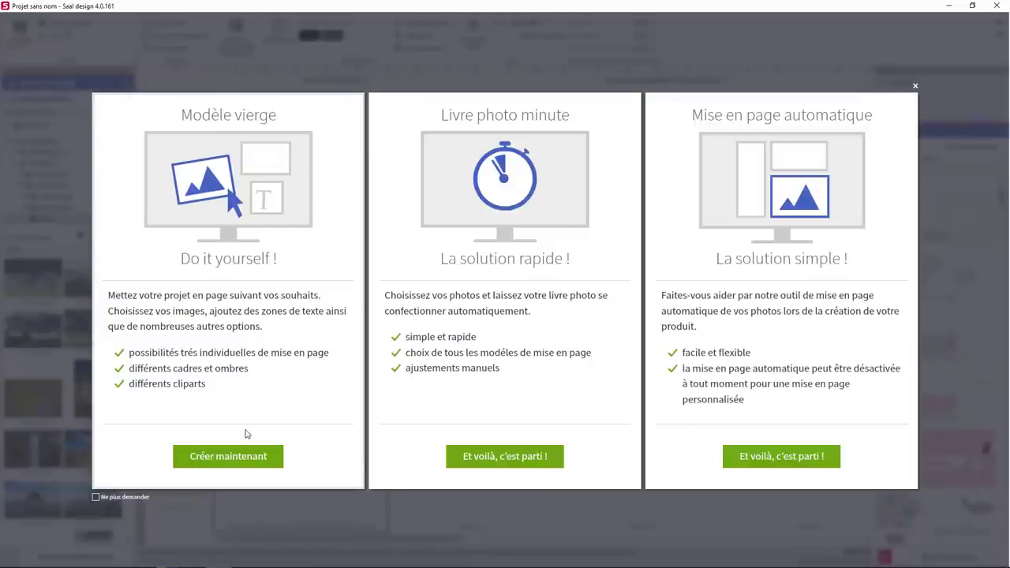
# Step: Start a Modèle vierge book and set it to 30 pages
pyautogui.click(222, 459)
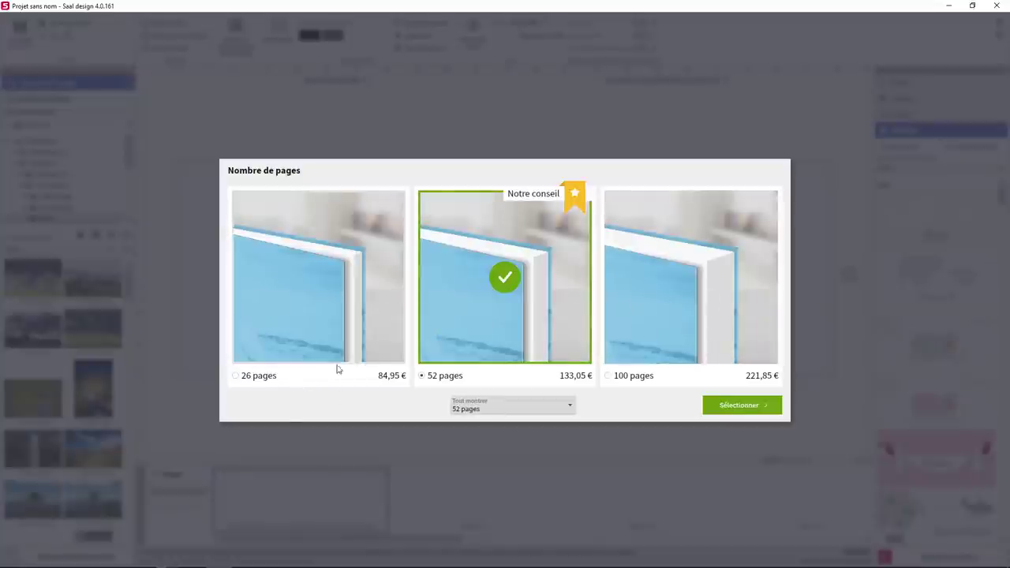
pyautogui.click(569, 407)
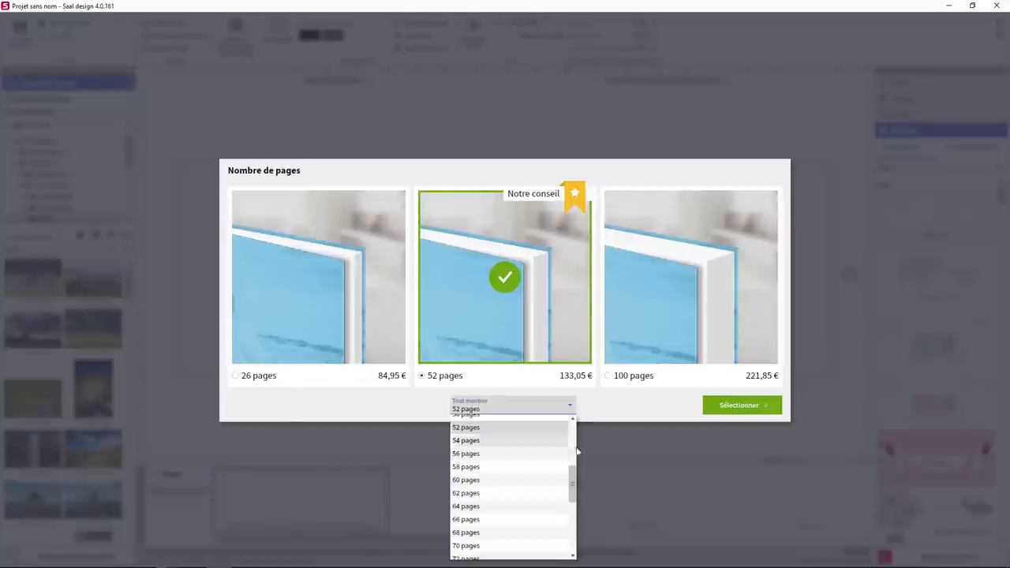
pyautogui.moveTo(573, 473); pyautogui.dragTo(573, 433)
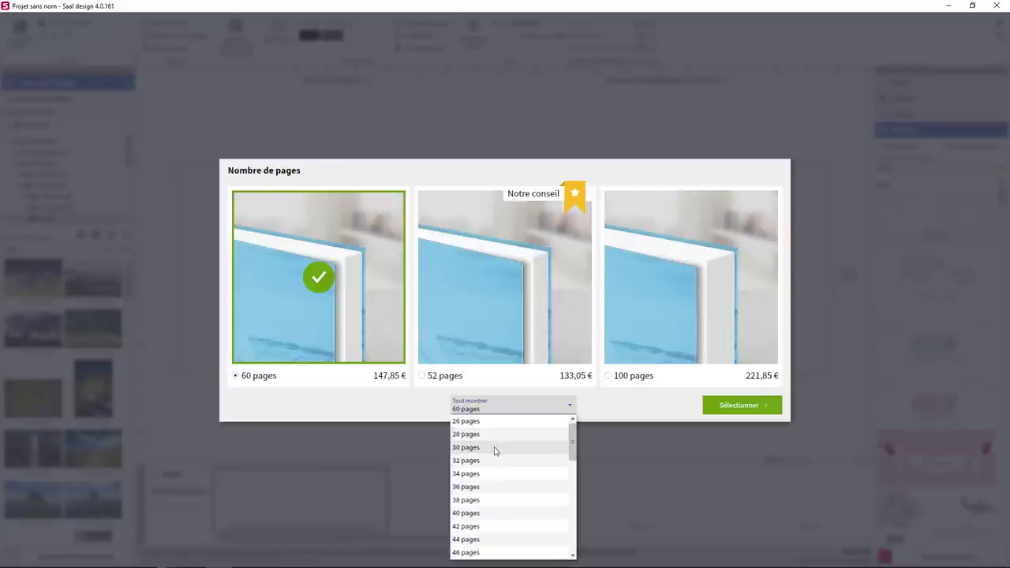
pyautogui.click(494, 447)
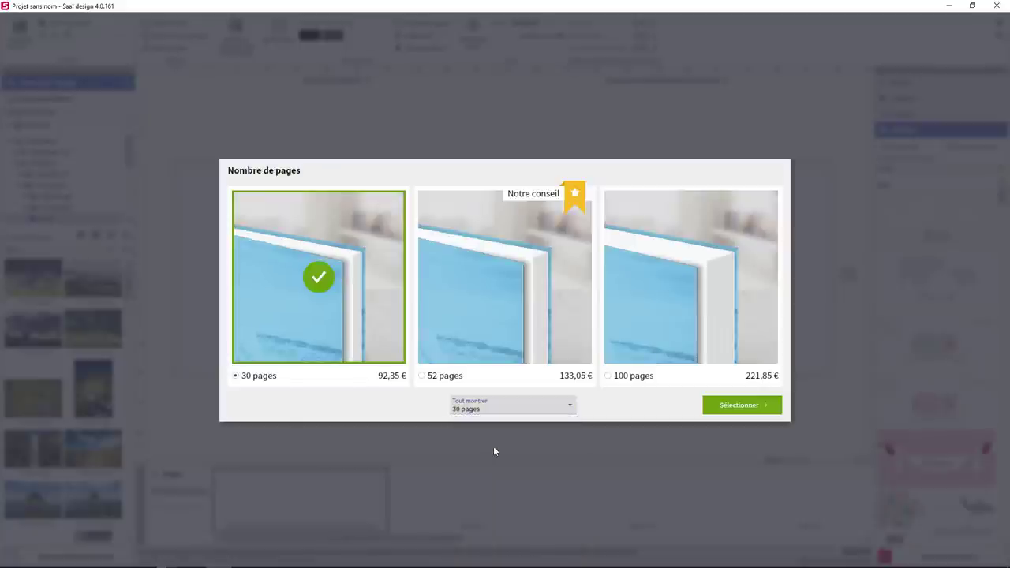
pyautogui.click(732, 407)
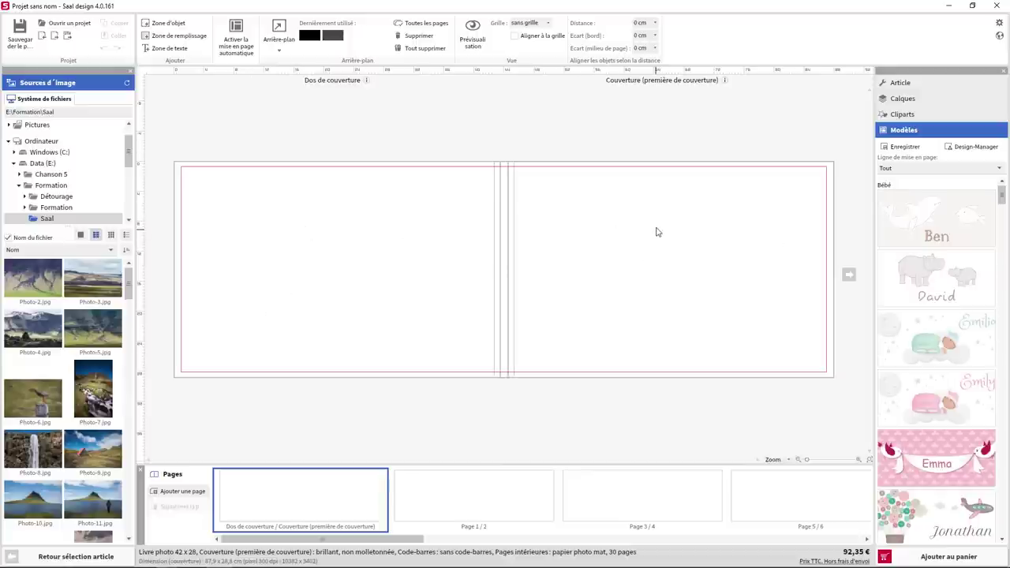
# Step: Scroll the Pages strip back to the start and show the Page 1/2 spread
pyautogui.click(501, 498)
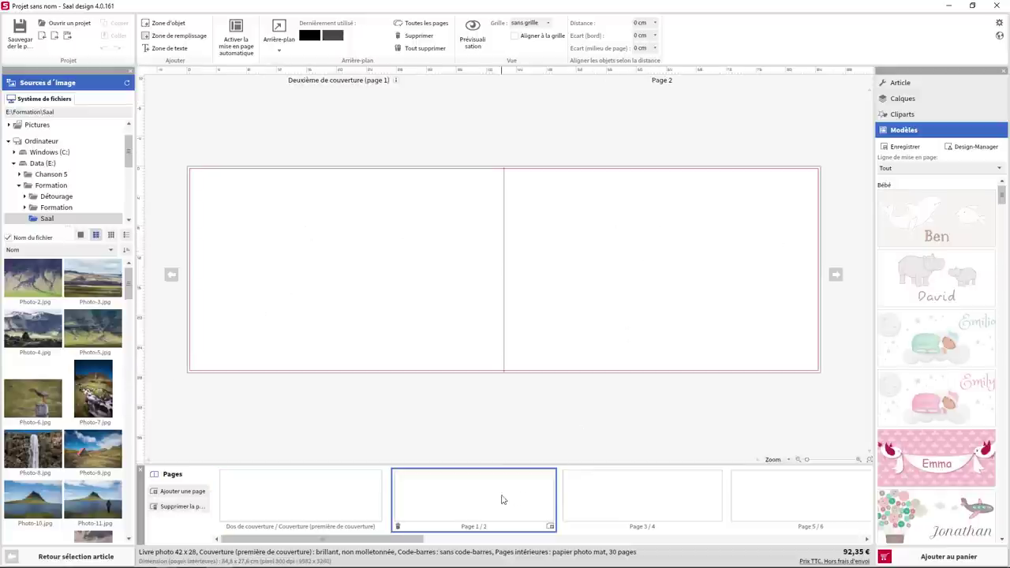
pyautogui.click(644, 495)
pyautogui.moveTo(427, 539)
pyautogui.mouseDown()
pyautogui.moveTo(657, 555)
pyautogui.moveTo(574, 552)
pyautogui.mouseUp()
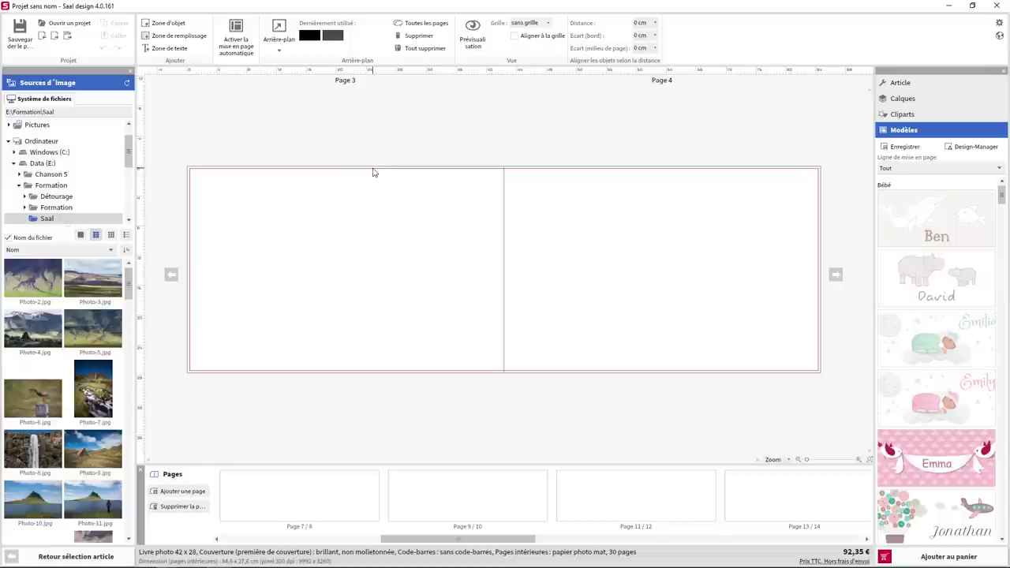
pyautogui.moveTo(492, 541); pyautogui.dragTo(836, 562)
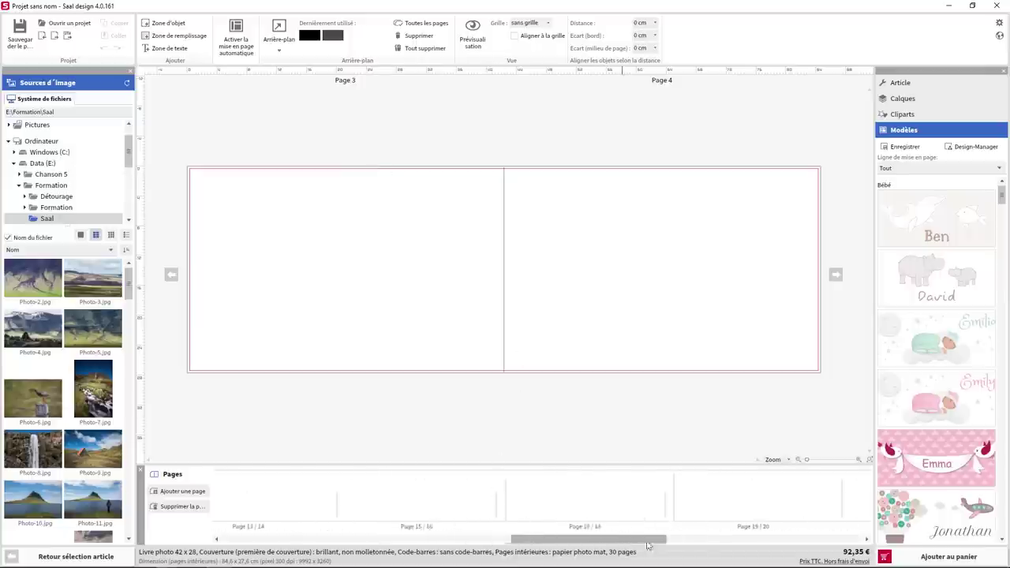
pyautogui.click(424, 435)
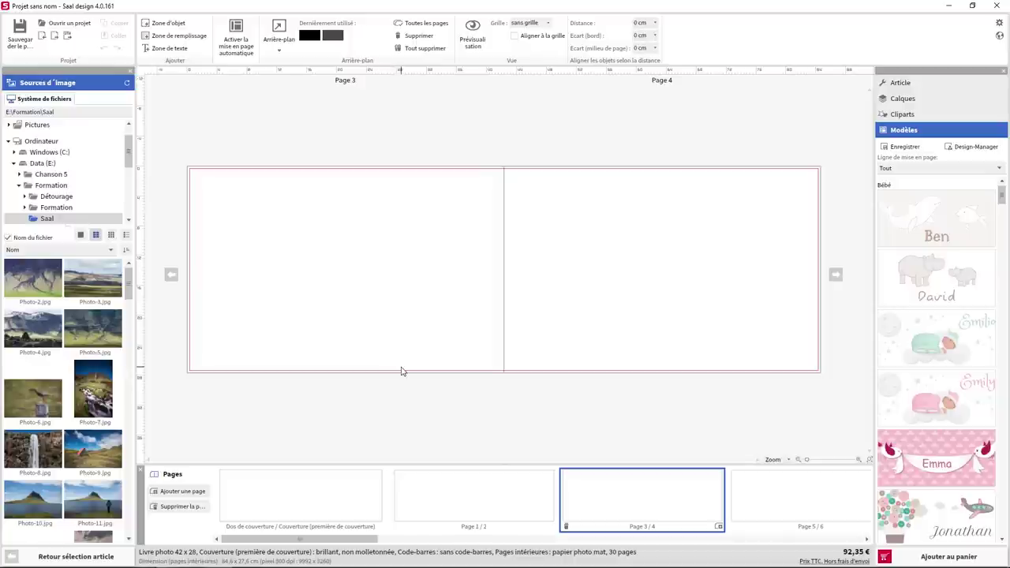
pyautogui.click(466, 507)
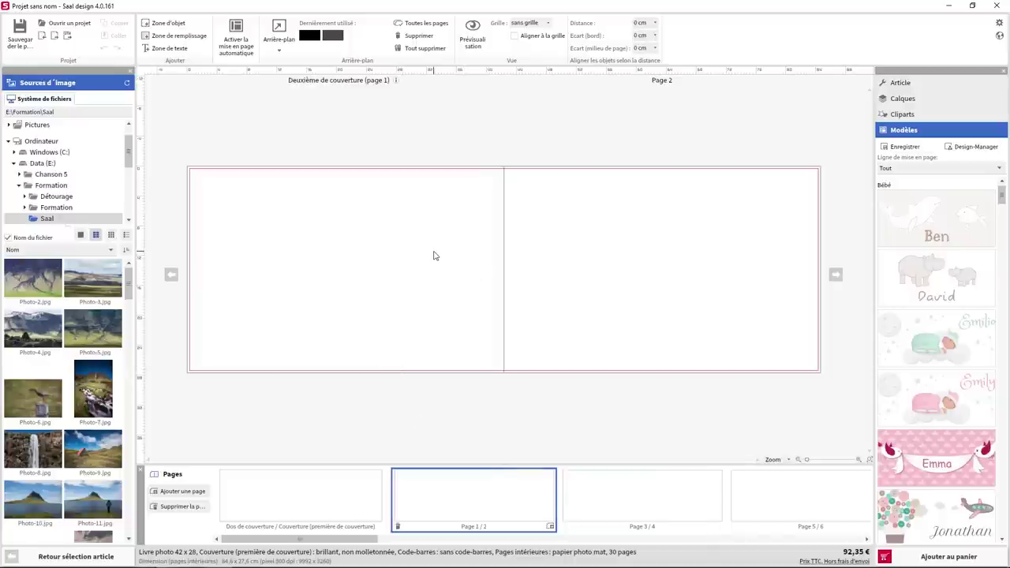
# Step: Drag Photo-8.jpg, the waterfall, from the image sources onto page 1
pyautogui.moveTo(32, 449)
pyautogui.moveTo(28, 460); pyautogui.dragTo(316, 276)
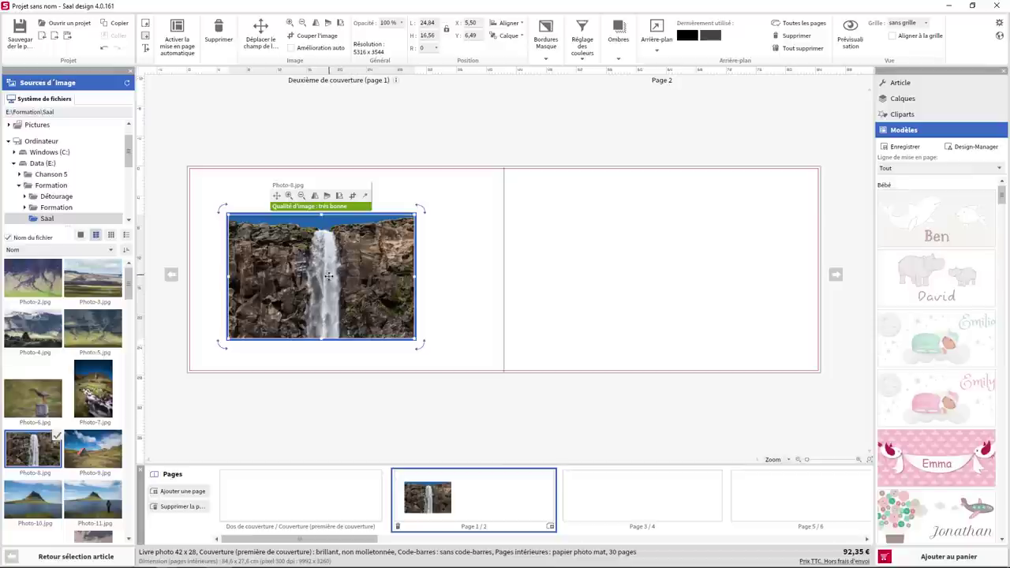
# Step: Resize Photo-8 to fill page 1, then place and resize Photo-9 to fill page 2
pyautogui.moveTo(331, 272)
pyautogui.mouseDown()
pyautogui.moveTo(307, 255)
pyautogui.moveTo(288, 217)
pyautogui.mouseUp()
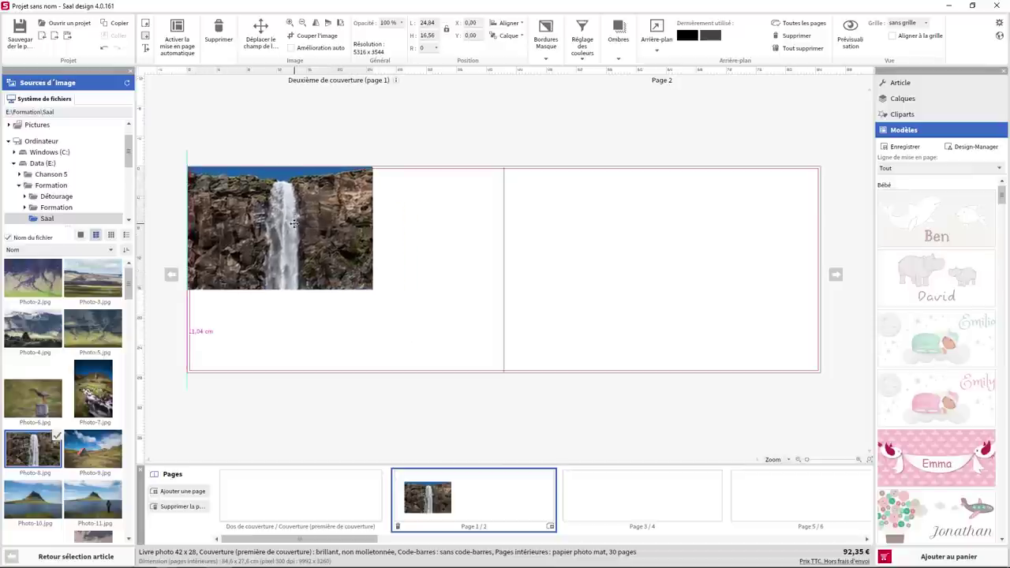
pyautogui.moveTo(374, 290); pyautogui.dragTo(505, 378)
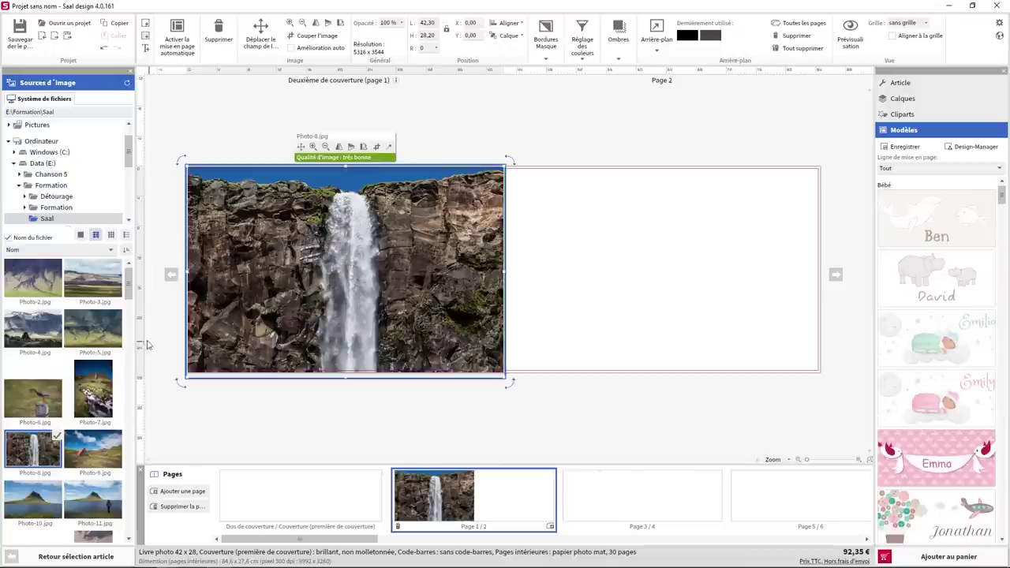
pyautogui.moveTo(96, 449)
pyautogui.mouseDown()
pyautogui.moveTo(601, 295)
pyautogui.moveTo(623, 270)
pyautogui.mouseUp()
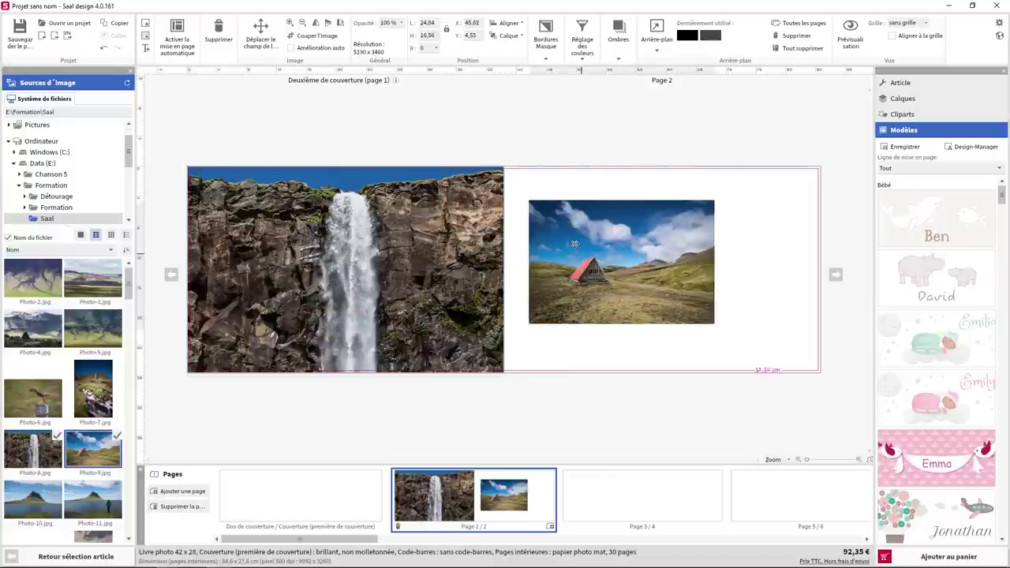
pyautogui.moveTo(581, 253); pyautogui.dragTo(555, 211)
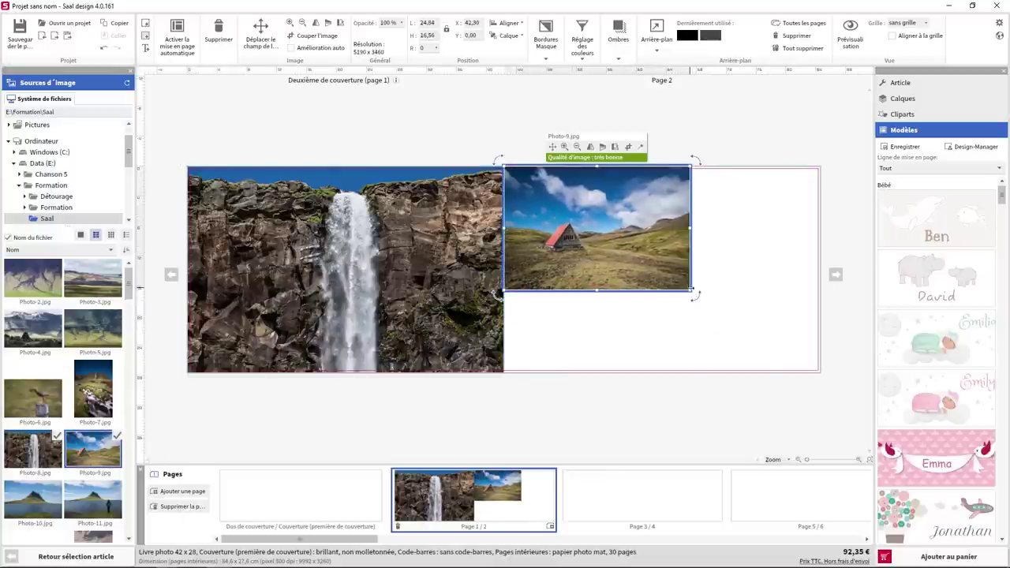
pyautogui.moveTo(690, 291); pyautogui.dragTo(819, 375)
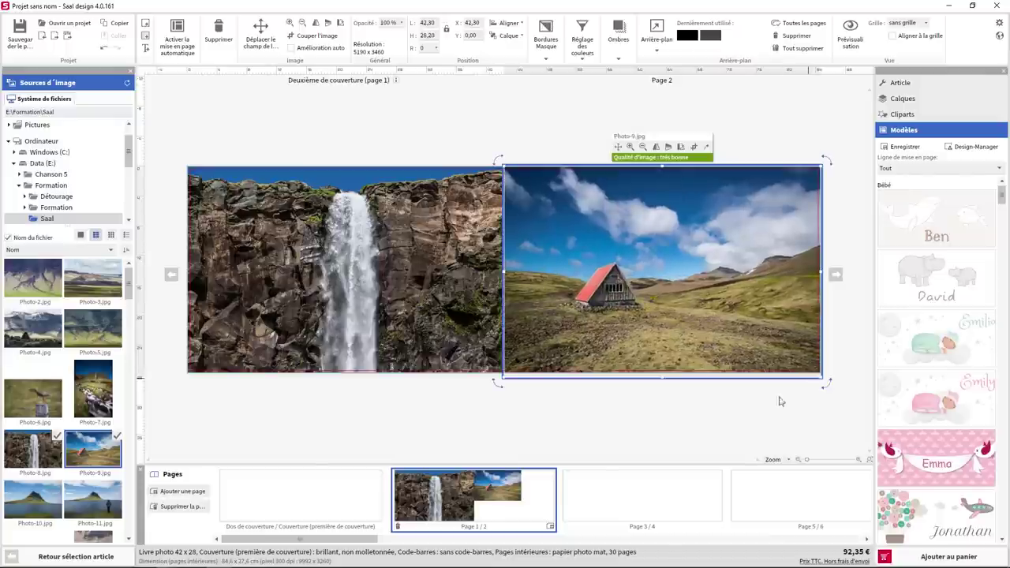
pyautogui.rightClick(604, 272)
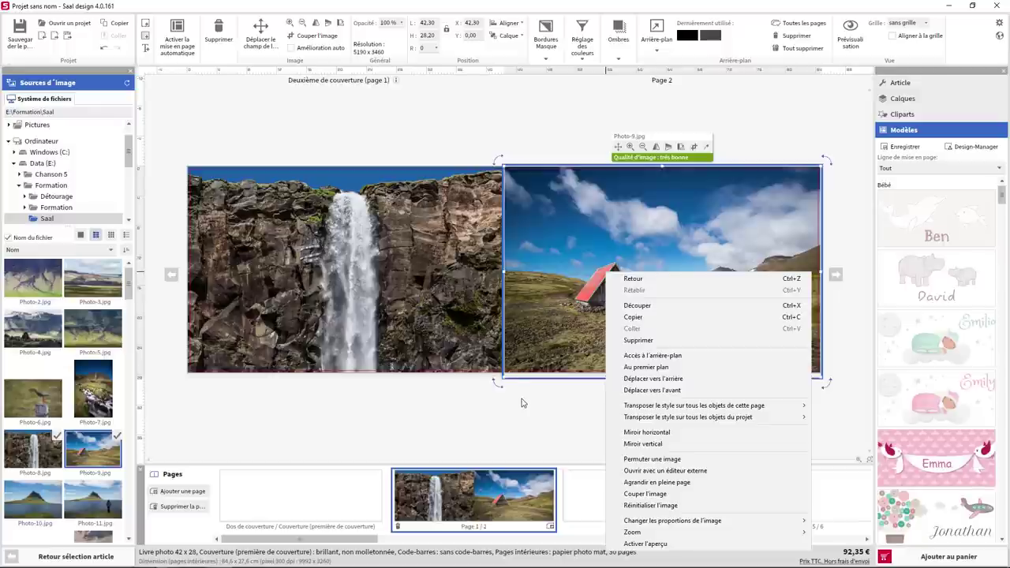
# Step: Stretch the Photo-33 panorama across pages 3 and 4, then advance to pages 5–6
pyautogui.click(582, 483)
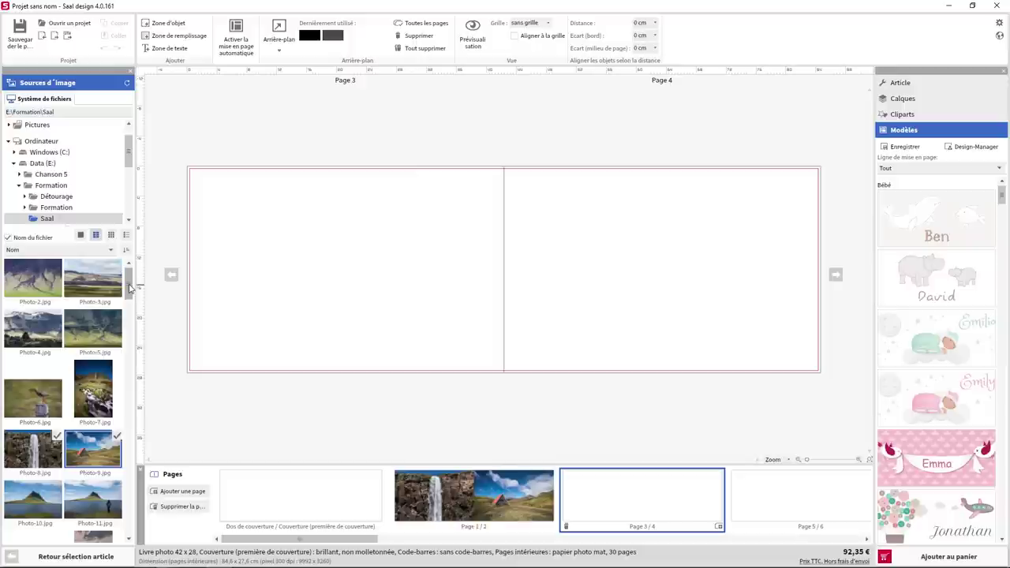
pyautogui.moveTo(130, 290); pyautogui.dragTo(137, 397)
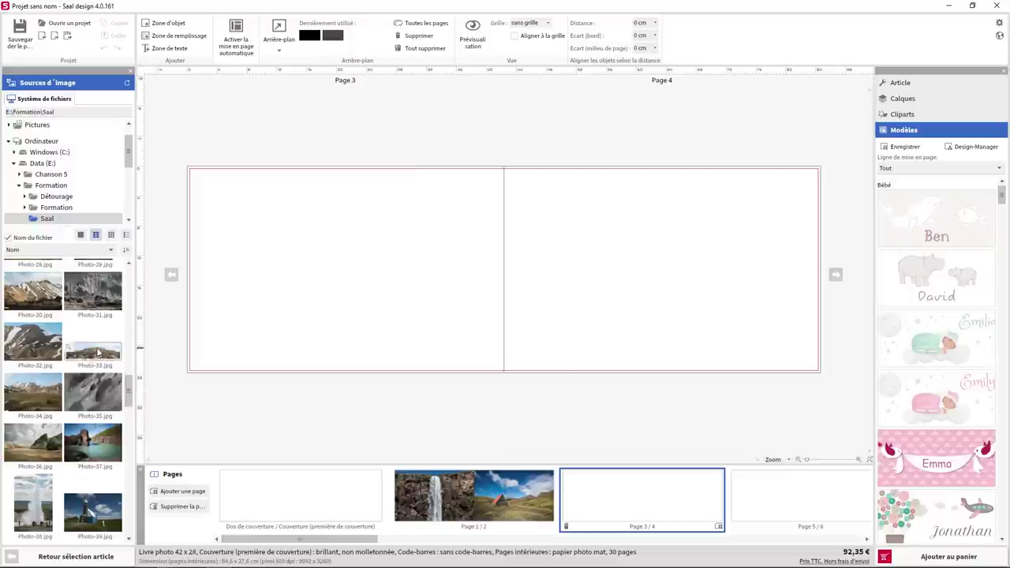
pyautogui.moveTo(108, 362); pyautogui.dragTo(370, 286)
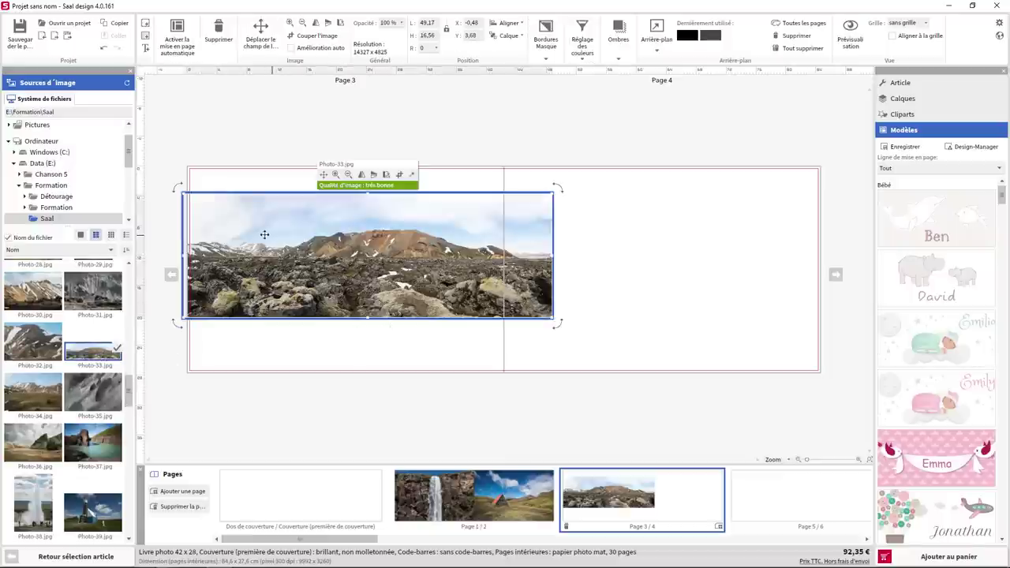
pyautogui.moveTo(264, 234); pyautogui.dragTo(266, 207)
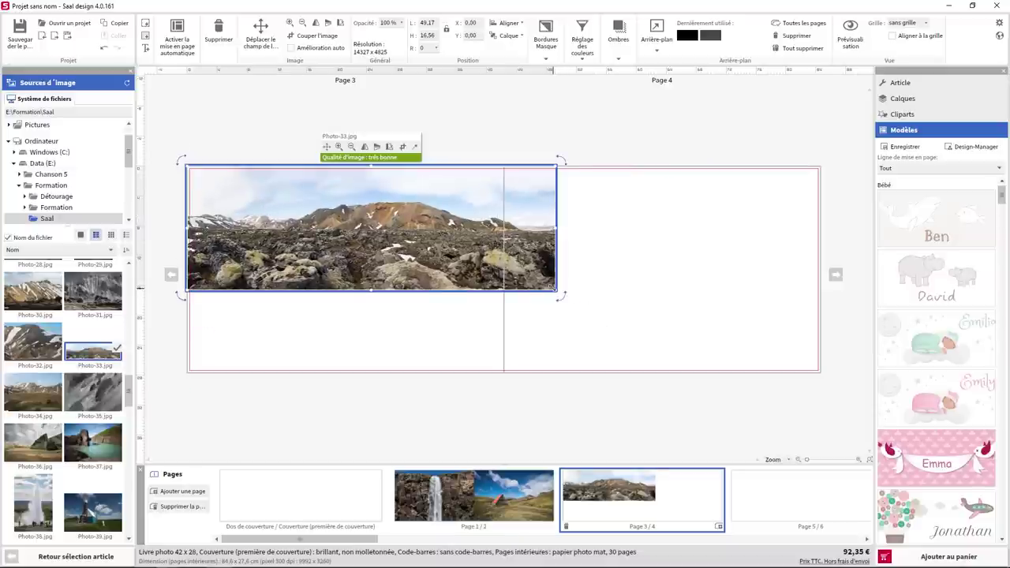
pyautogui.moveTo(560, 294); pyautogui.dragTo(550, 288)
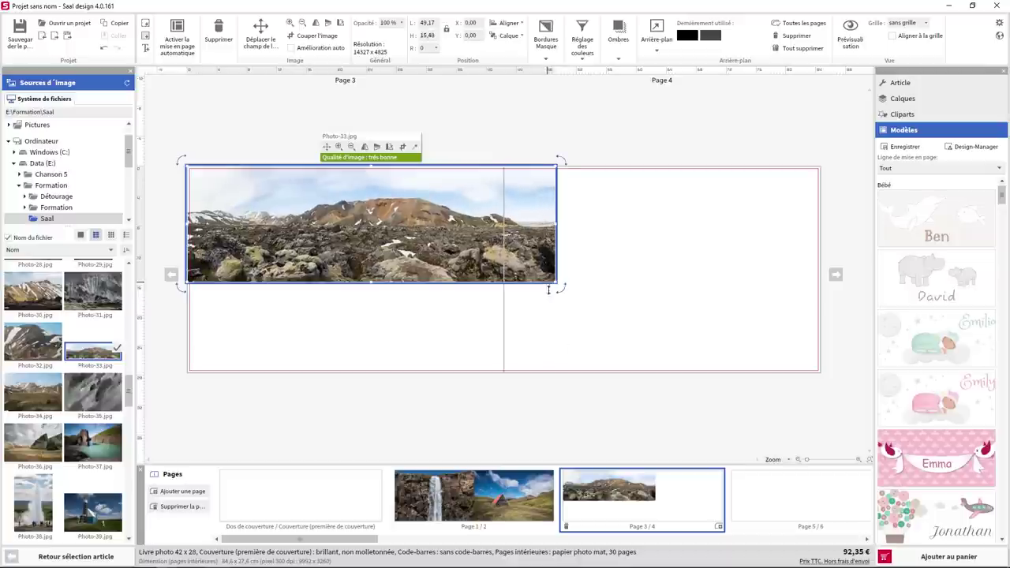
pyautogui.hotkey('ctrl', 'z')
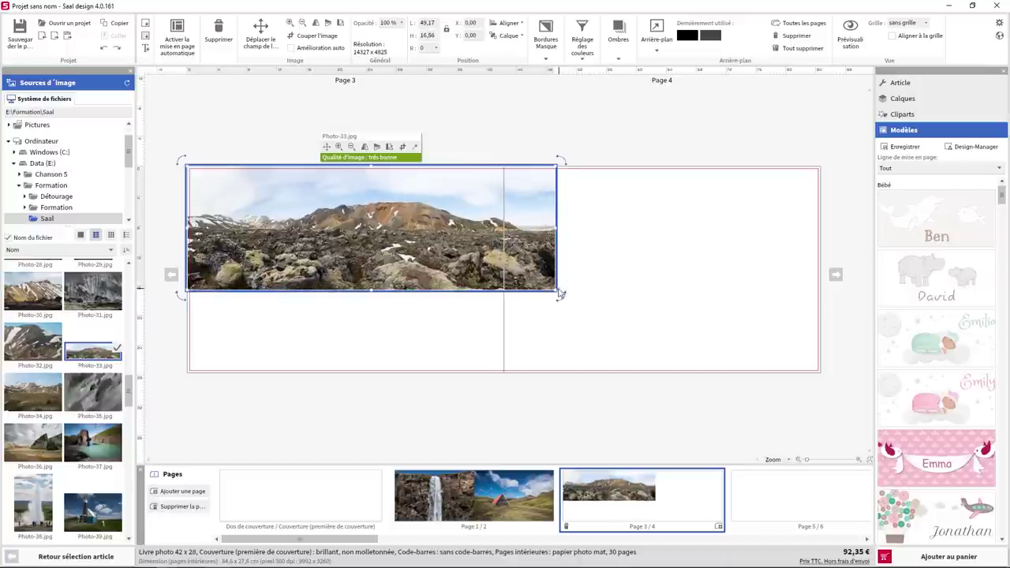
pyautogui.moveTo(560, 294); pyautogui.dragTo(692, 379)
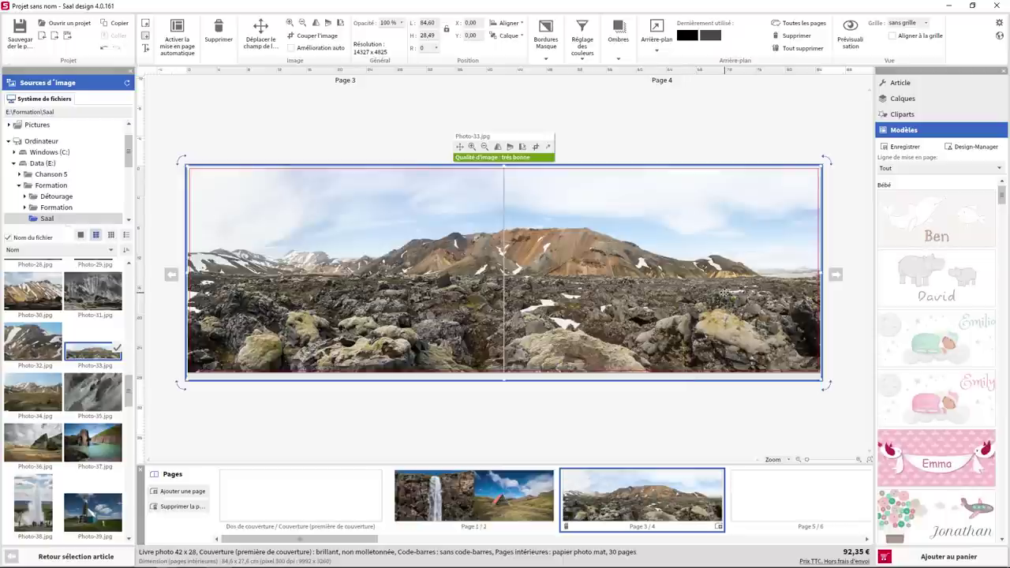
pyautogui.click(836, 274)
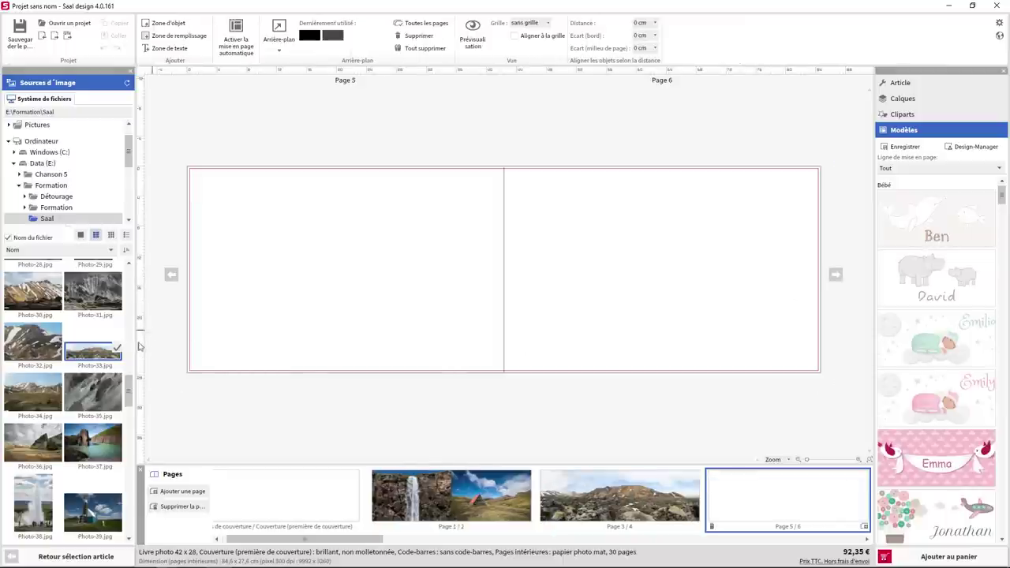
# Step: Place Photo-47 on page 5 and enlarge it to full page height
pyautogui.moveTo(131, 392)
pyautogui.mouseDown()
pyautogui.moveTo(133, 431)
pyautogui.moveTo(343, 261)
pyautogui.moveTo(256, 213)
pyautogui.mouseUp()
pyautogui.click(256, 213)
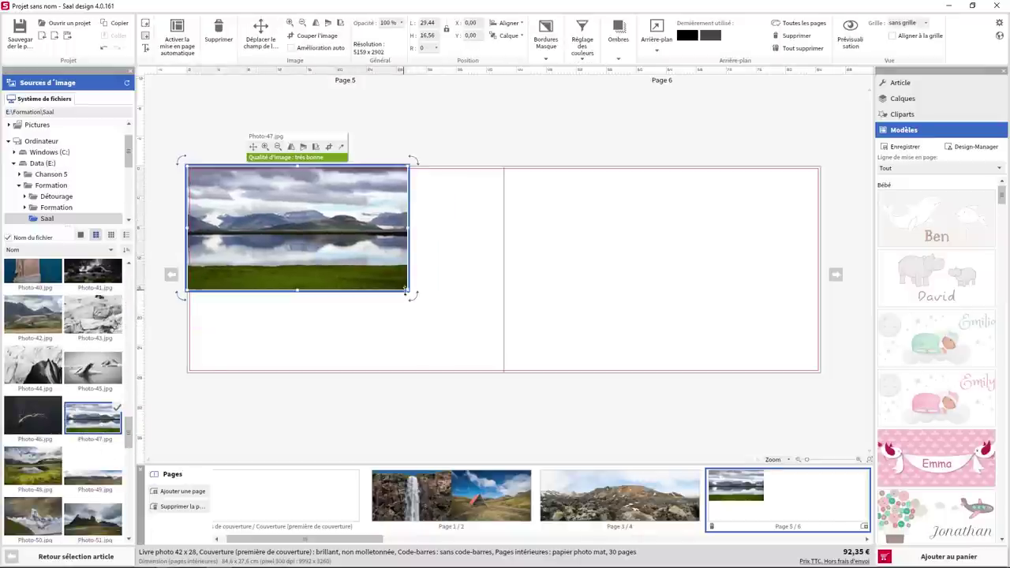
pyautogui.moveTo(407, 290); pyautogui.dragTo(555, 372)
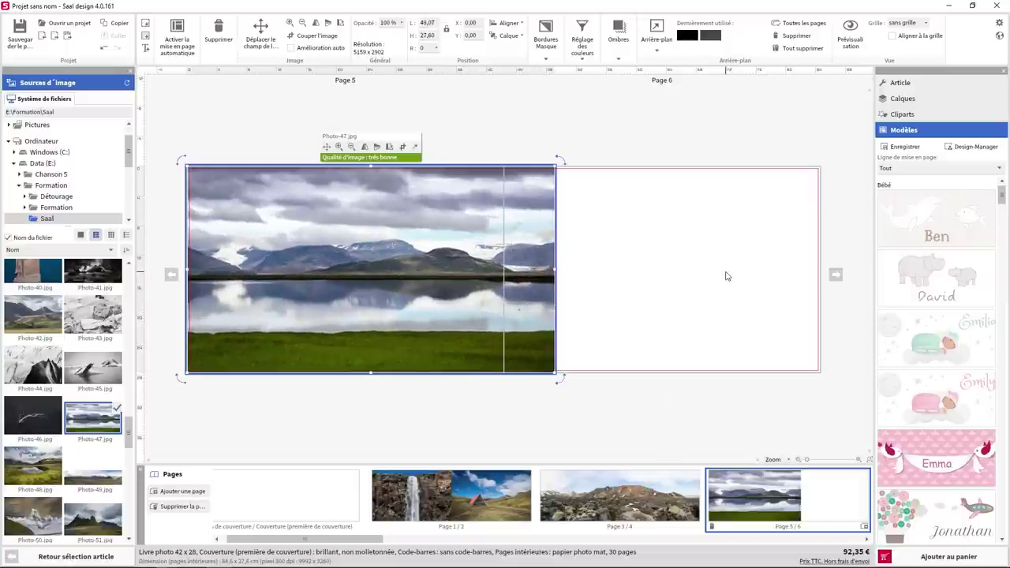
pyautogui.moveTo(128, 427); pyautogui.dragTo(128, 281)
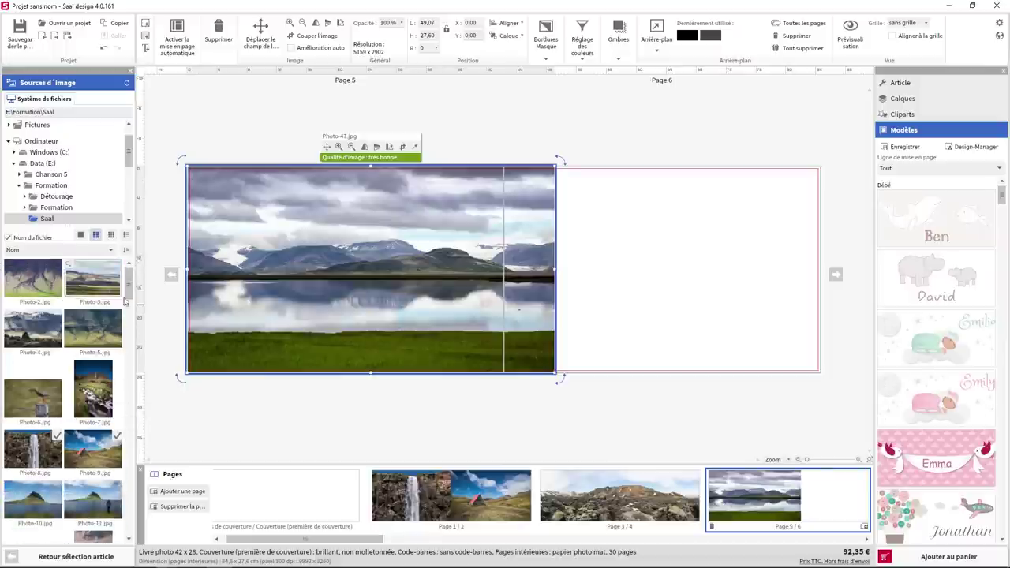
pyautogui.click(125, 320)
# Step: Place the Photo.jpg lupine on page 6, snapped and sized to full page height
pyautogui.moveTo(125, 319); pyautogui.dragTo(123, 338)
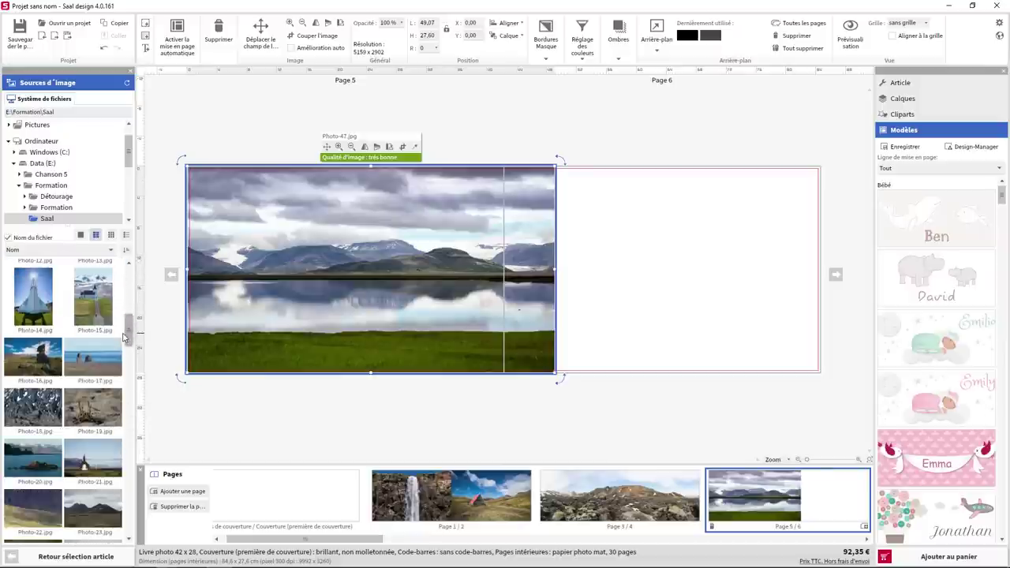
pyautogui.moveTo(36, 298); pyautogui.dragTo(34, 305)
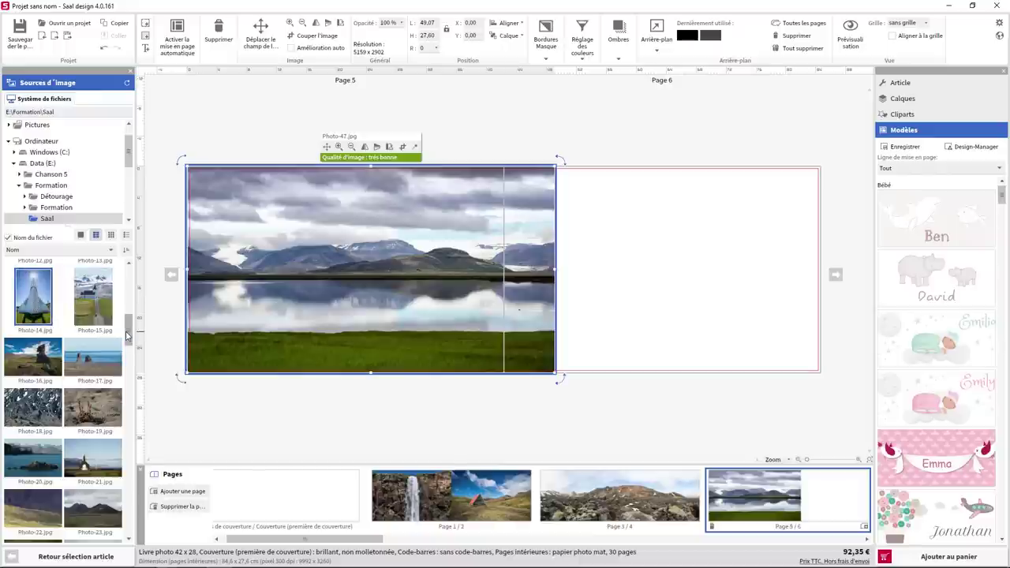
pyautogui.moveTo(131, 336); pyautogui.dragTo(143, 533)
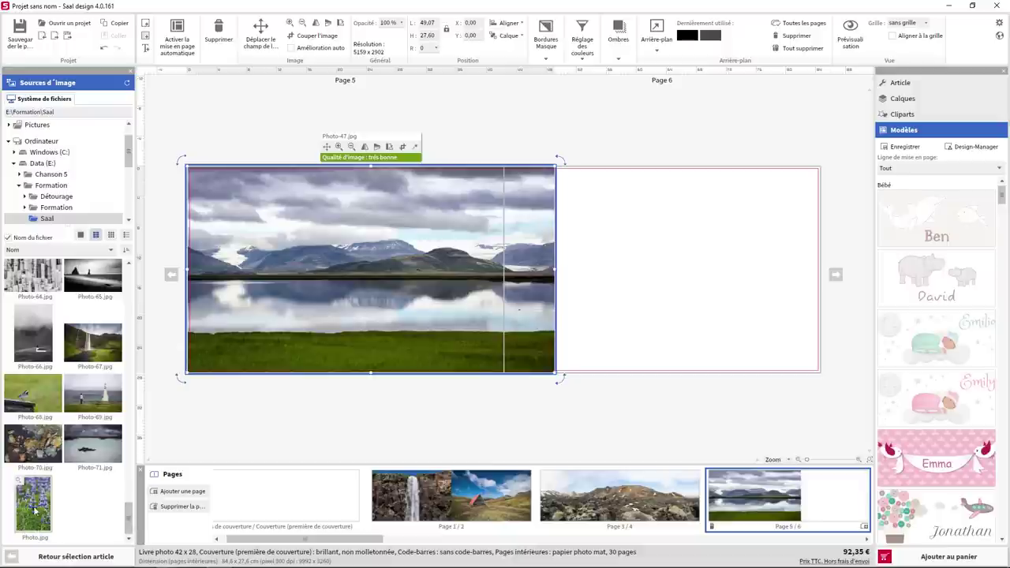
pyautogui.moveTo(36, 508)
pyautogui.mouseDown()
pyautogui.moveTo(698, 271)
pyautogui.moveTo(647, 226)
pyautogui.moveTo(648, 236)
pyautogui.mouseUp()
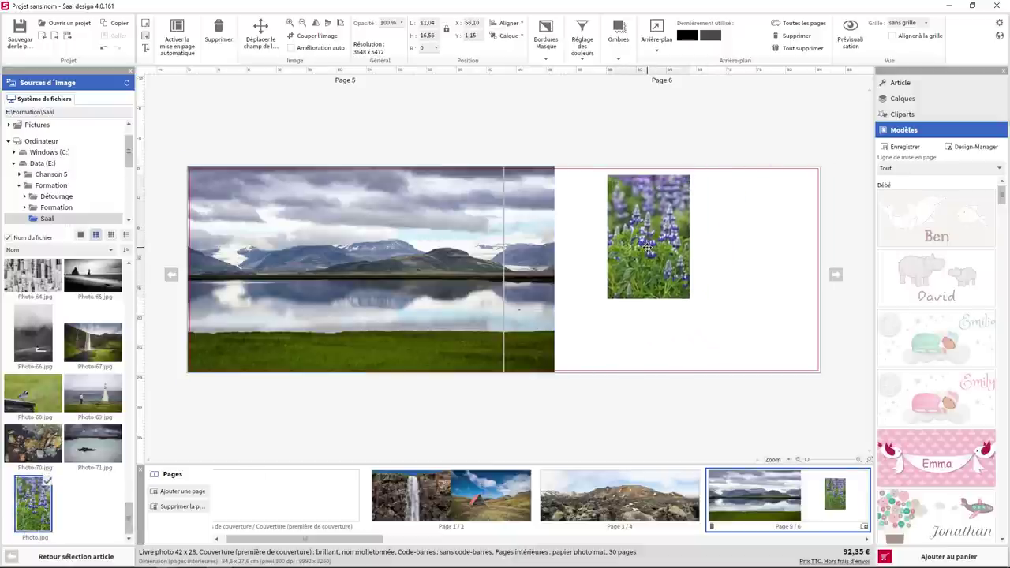
pyautogui.moveTo(692, 300); pyautogui.dragTo(774, 384)
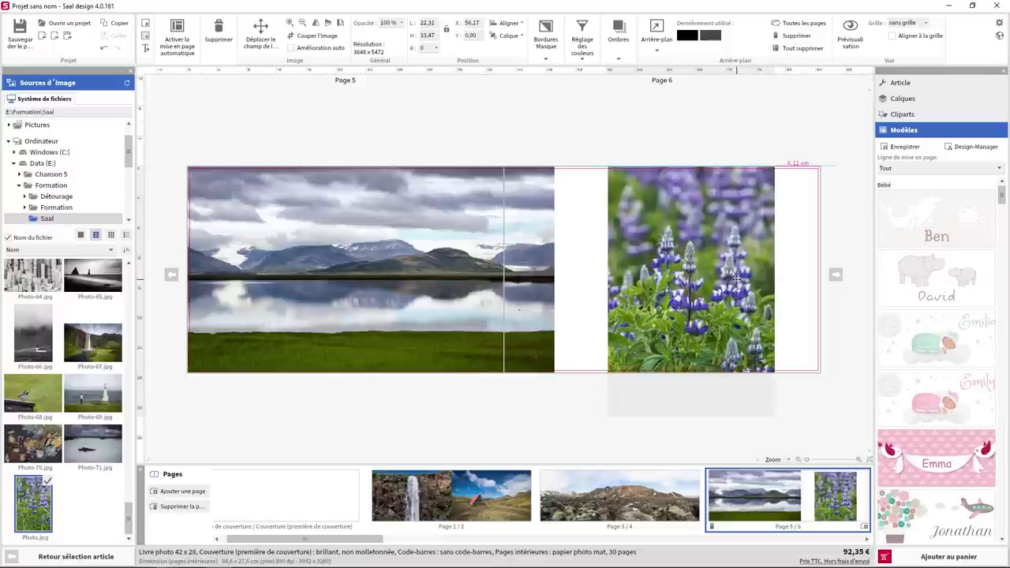
pyautogui.moveTo(734, 293); pyautogui.dragTo(717, 250)
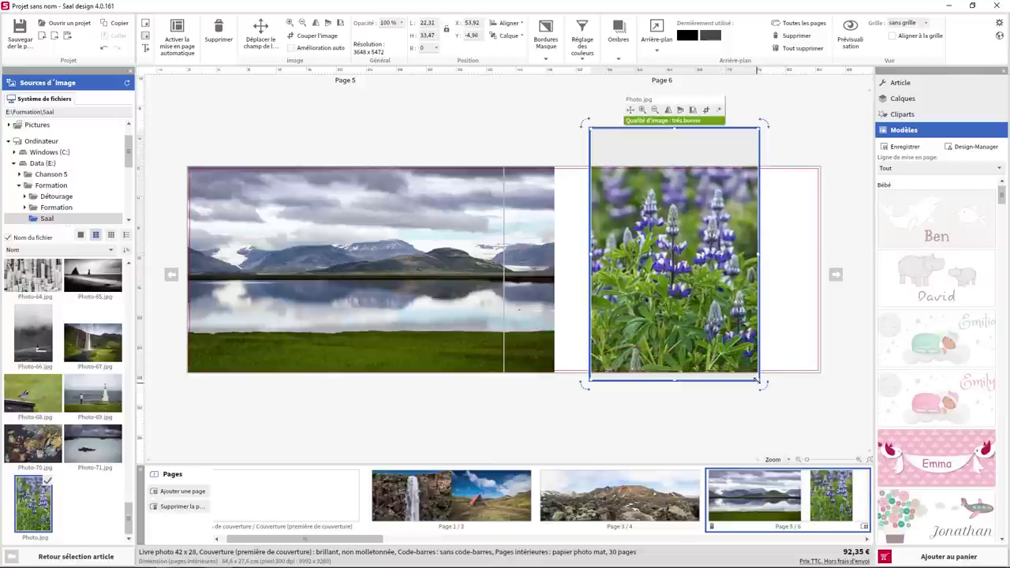
pyautogui.moveTo(756, 380); pyautogui.dragTo(800, 439)
pyautogui.moveTo(716, 300); pyautogui.dragTo(715, 292)
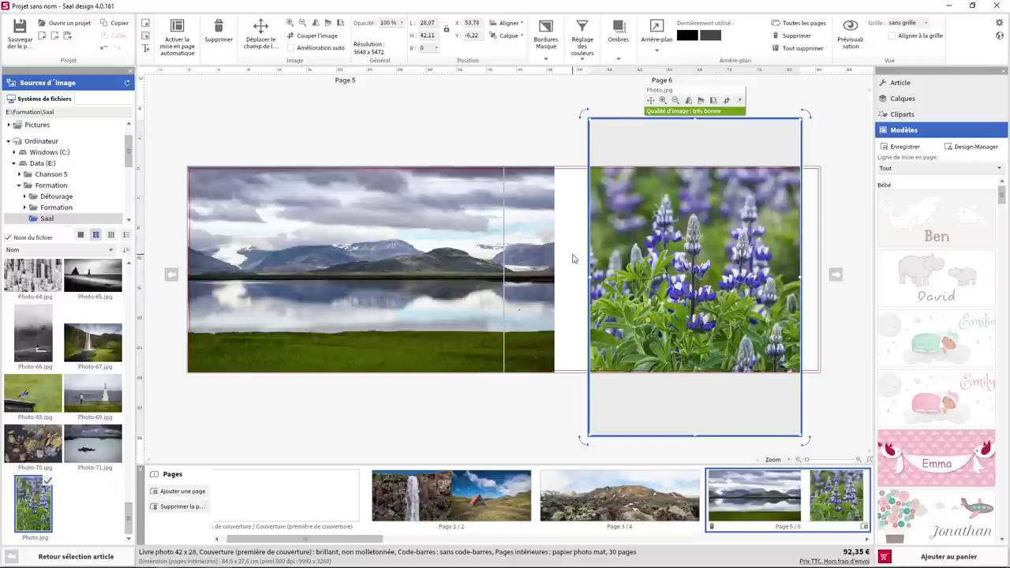
pyautogui.click(573, 260)
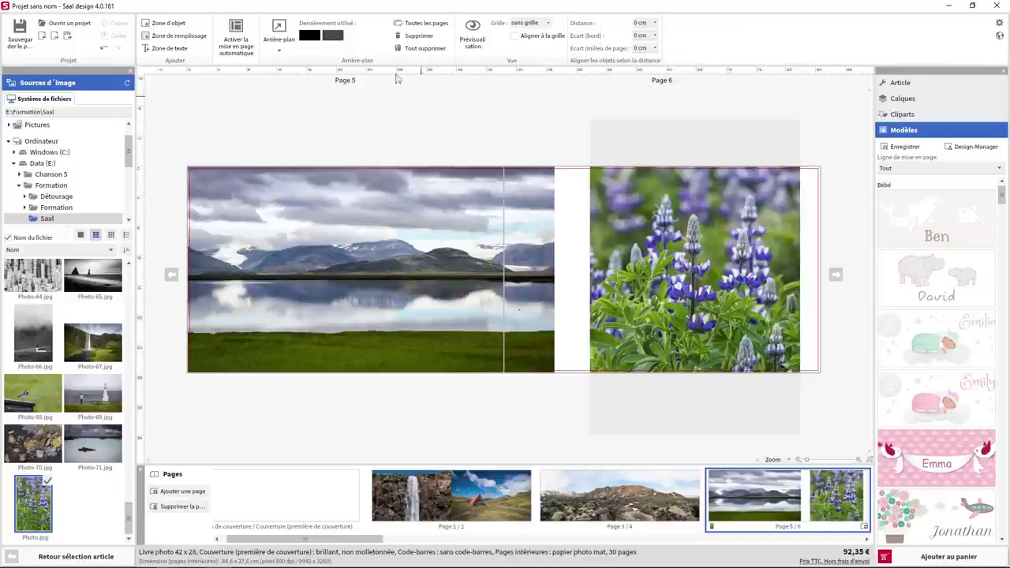
# Step: Make the page-5 background black and shrink the lake photo from both corners
pyautogui.click(309, 35)
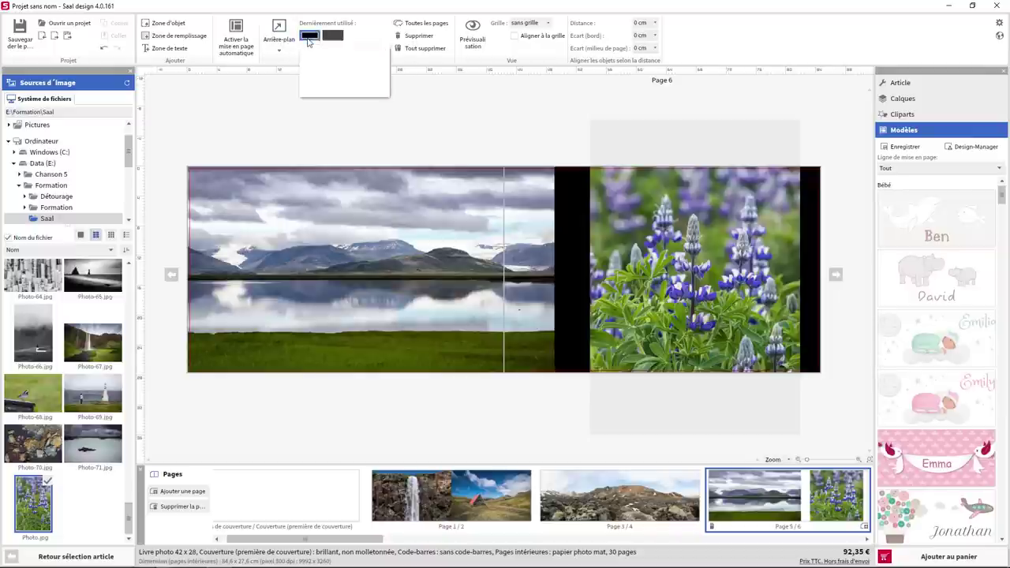
pyautogui.click(266, 225)
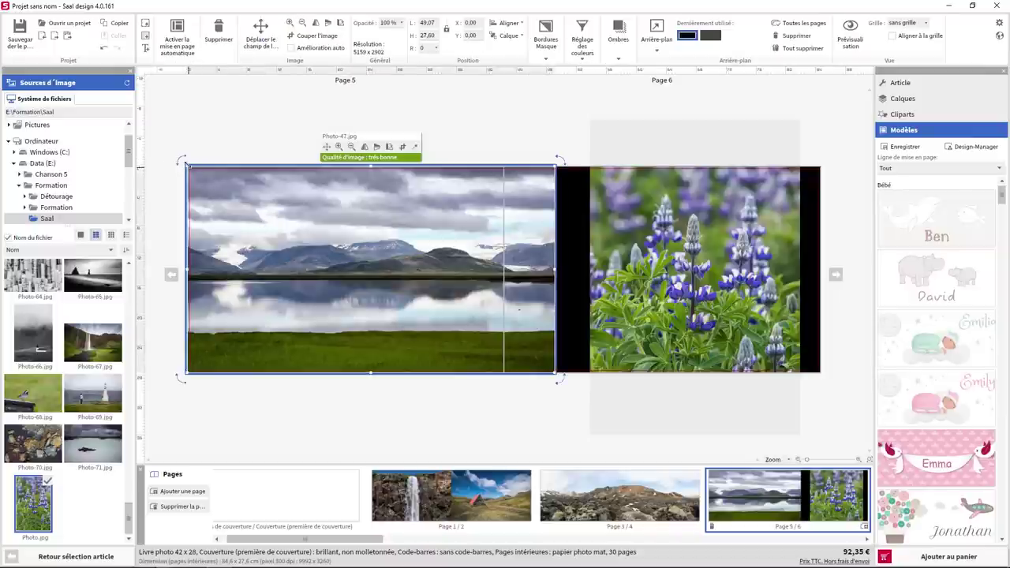
pyautogui.moveTo(185, 165); pyautogui.dragTo(197, 175)
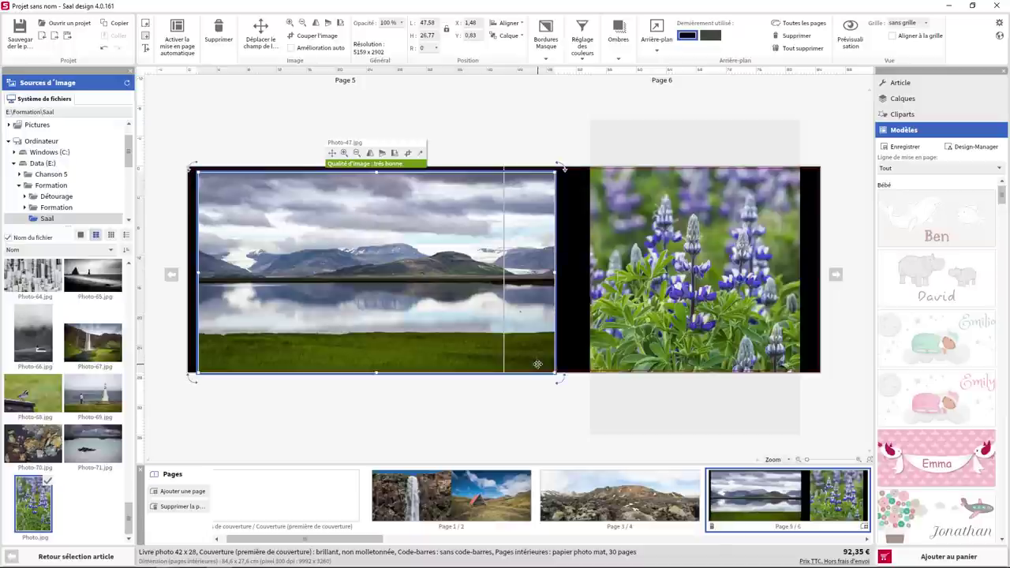
pyautogui.moveTo(553, 370); pyautogui.dragTo(539, 359)
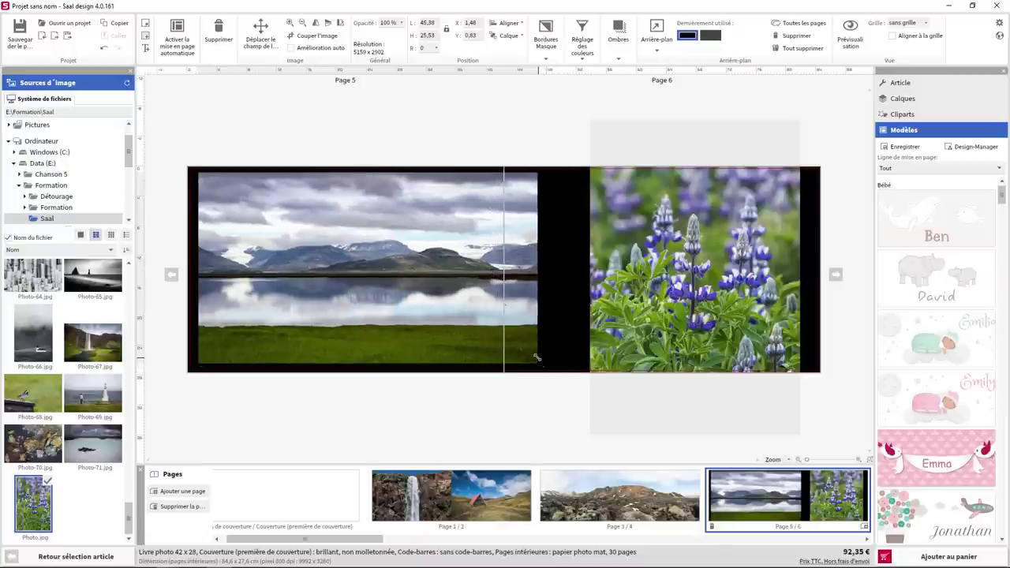
# Step: Centre the lake photo on page 5 so a black border surrounds it
pyautogui.moveTo(403, 253); pyautogui.dragTo(425, 262)
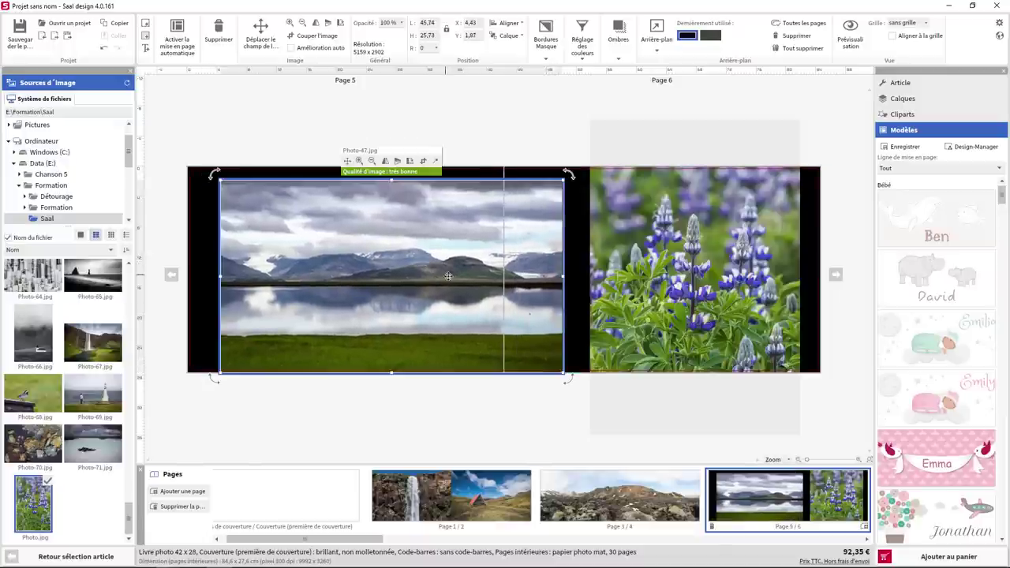
pyautogui.moveTo(449, 282); pyautogui.dragTo(449, 275)
pyautogui.press('Up')
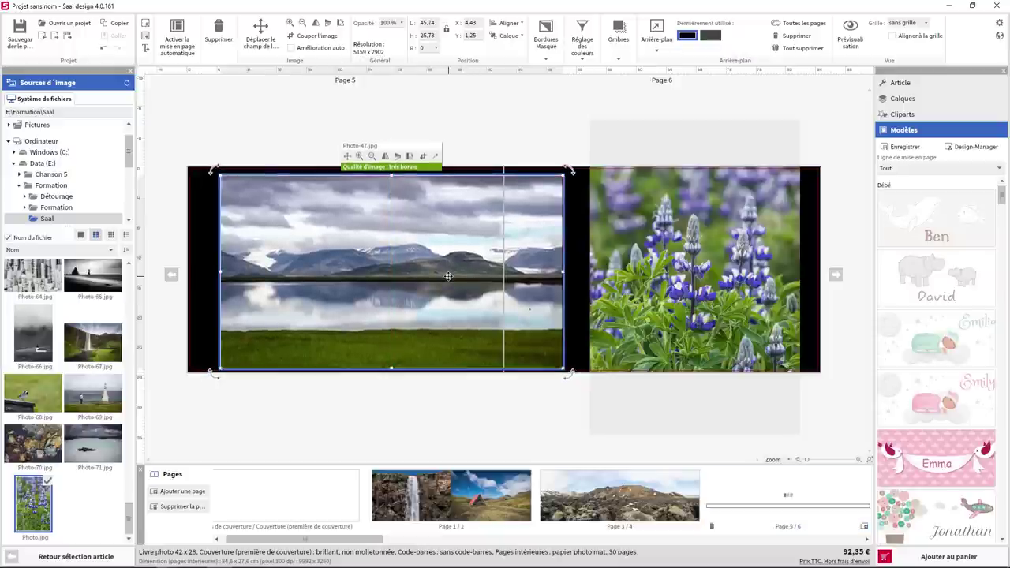
pyautogui.press('Up')
pyautogui.press('Up')
pyautogui.press('Up')
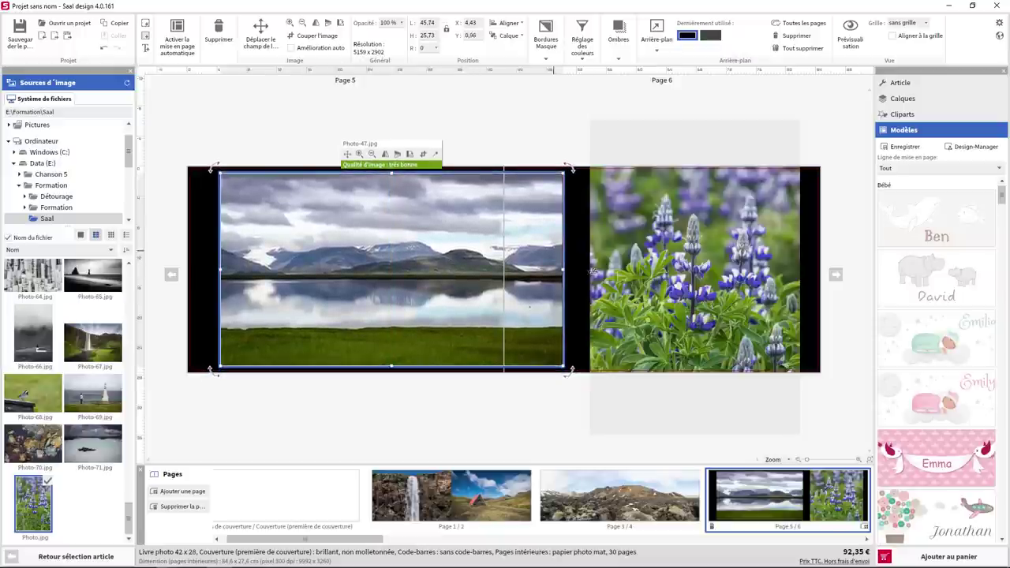
pyautogui.click(714, 294)
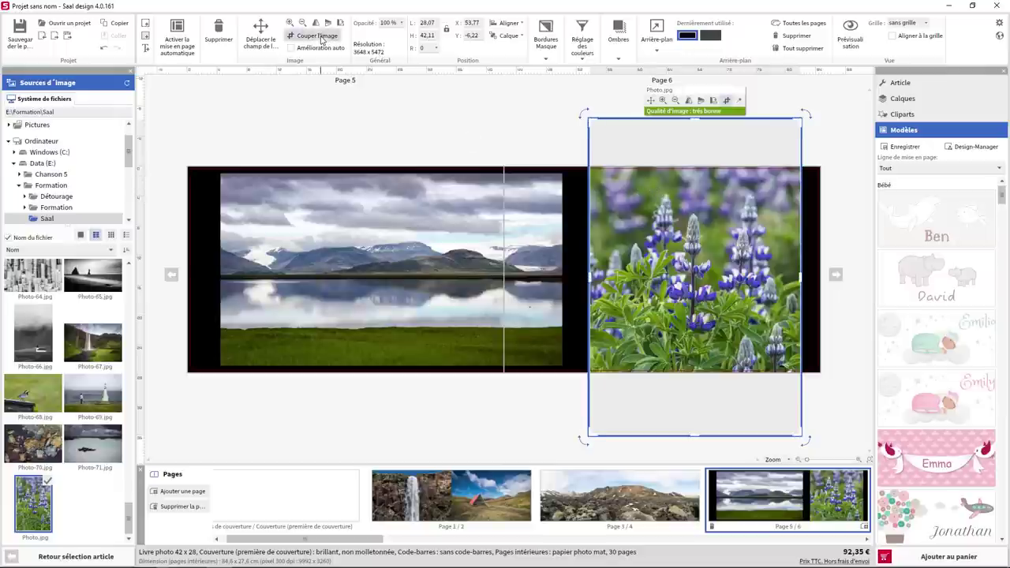
# Step: Lower the page-6 lupine frame's top edge and raise its bottom edge to match the image
pyautogui.moveTo(695, 120); pyautogui.dragTo(695, 173)
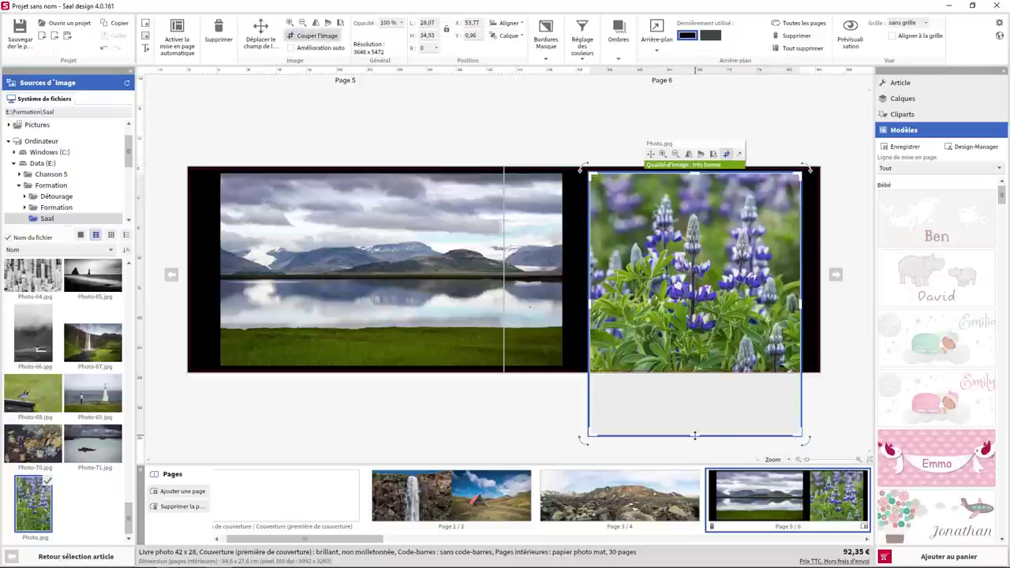
pyautogui.moveTo(694, 435)
pyautogui.mouseDown()
pyautogui.moveTo(699, 357)
pyautogui.moveTo(697, 366)
pyautogui.mouseUp()
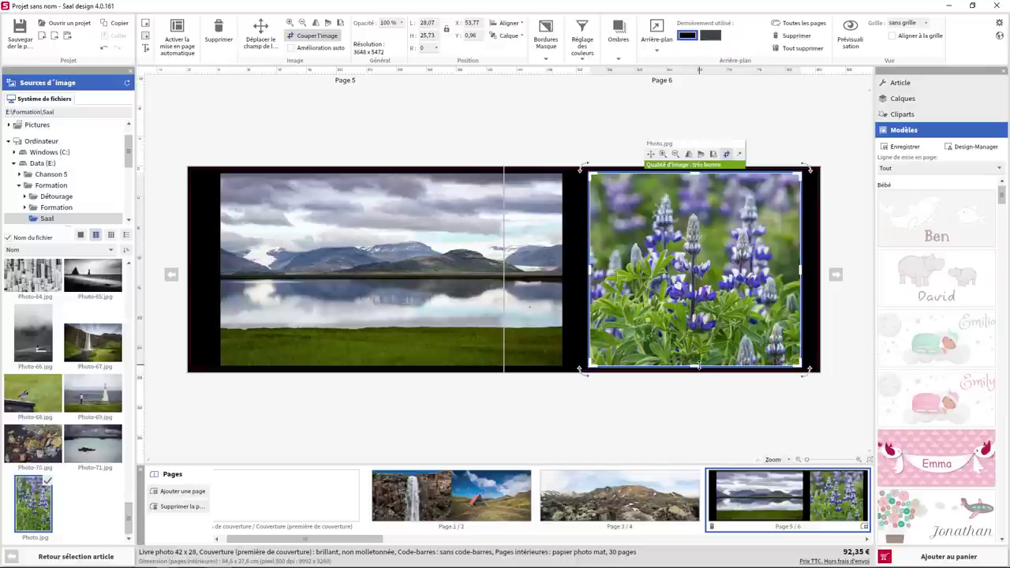
pyautogui.click(658, 419)
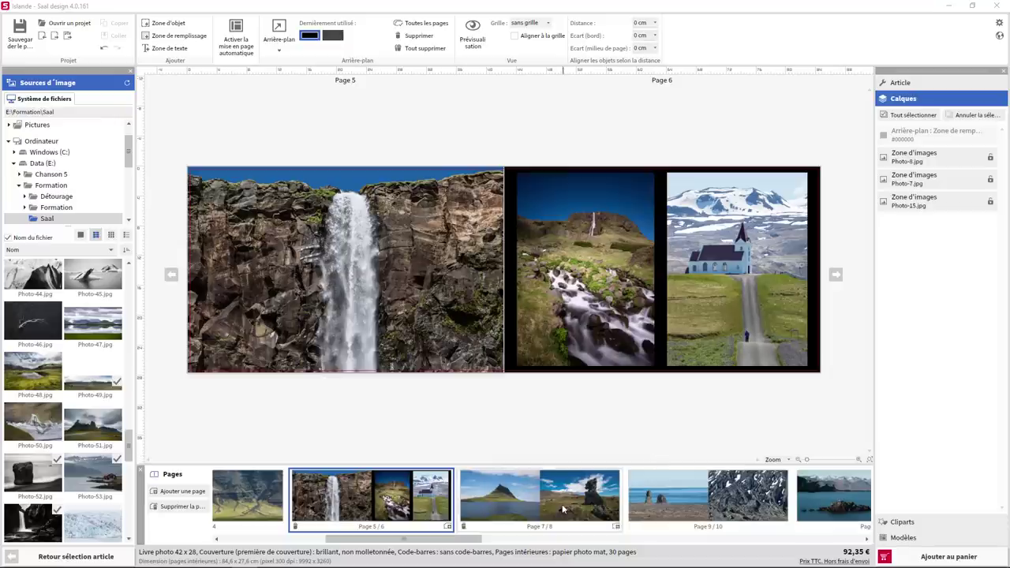
# Step: Scroll the page strip to view the cover spread, then pages 5/6
pyautogui.moveTo(468, 542); pyautogui.dragTo(315, 543)
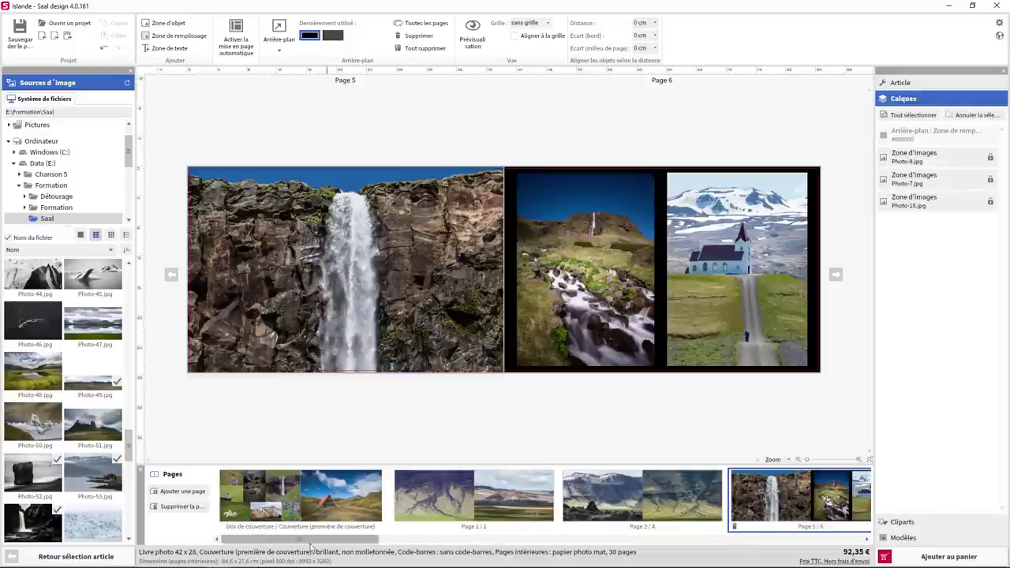
pyautogui.click(324, 500)
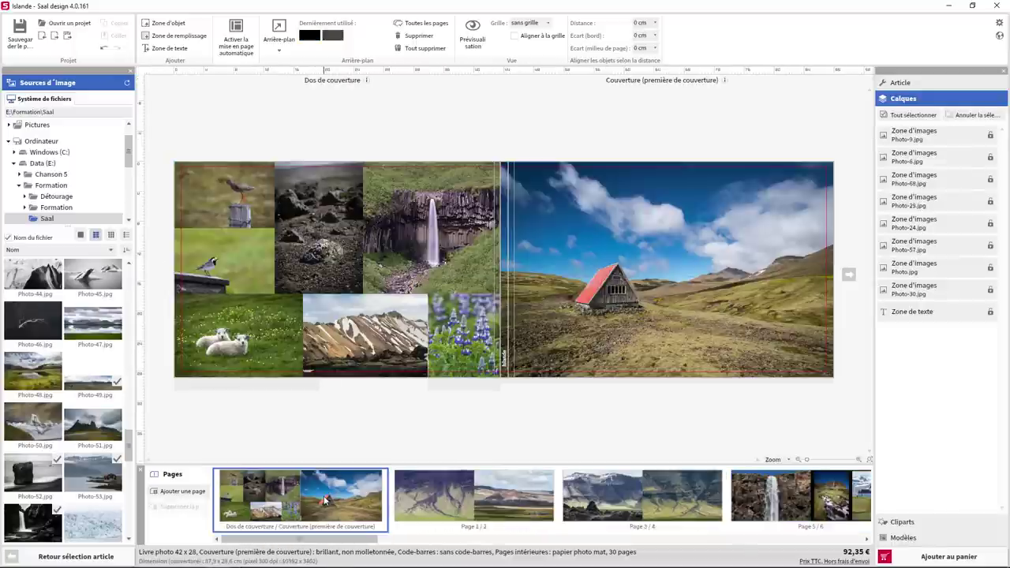
pyautogui.click(364, 452)
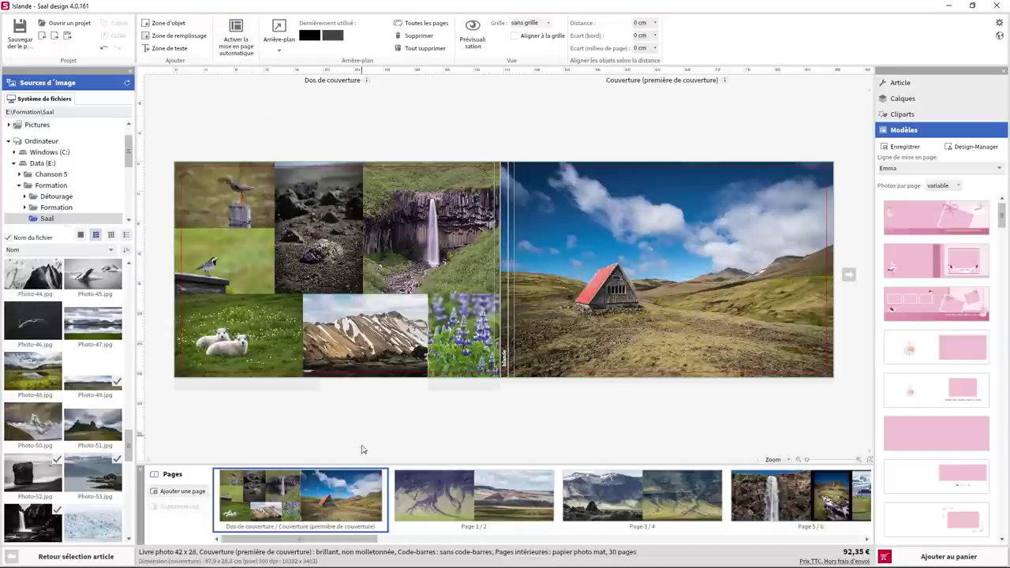
pyautogui.moveTo(359, 541); pyautogui.dragTo(463, 546)
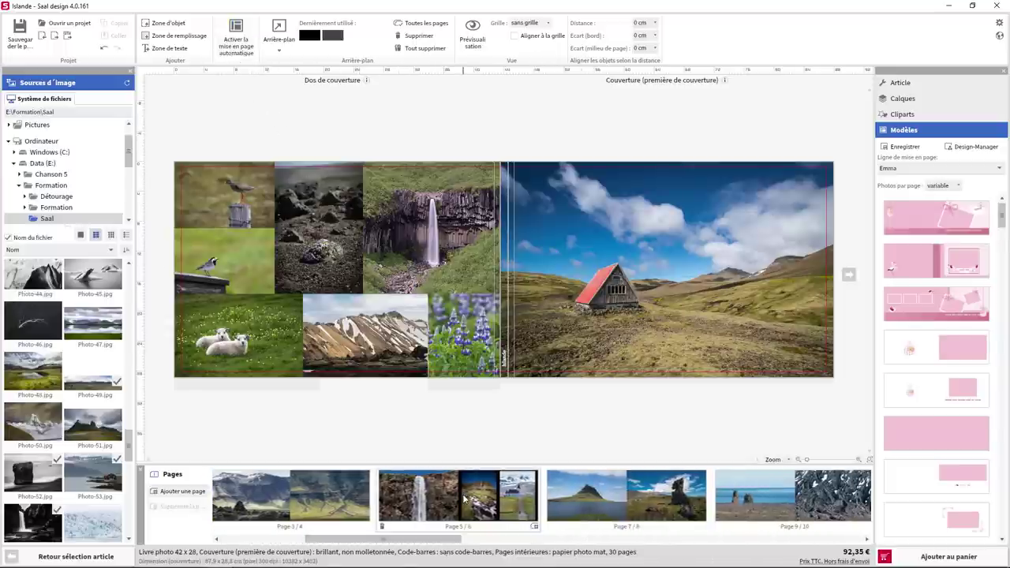
pyautogui.click(465, 499)
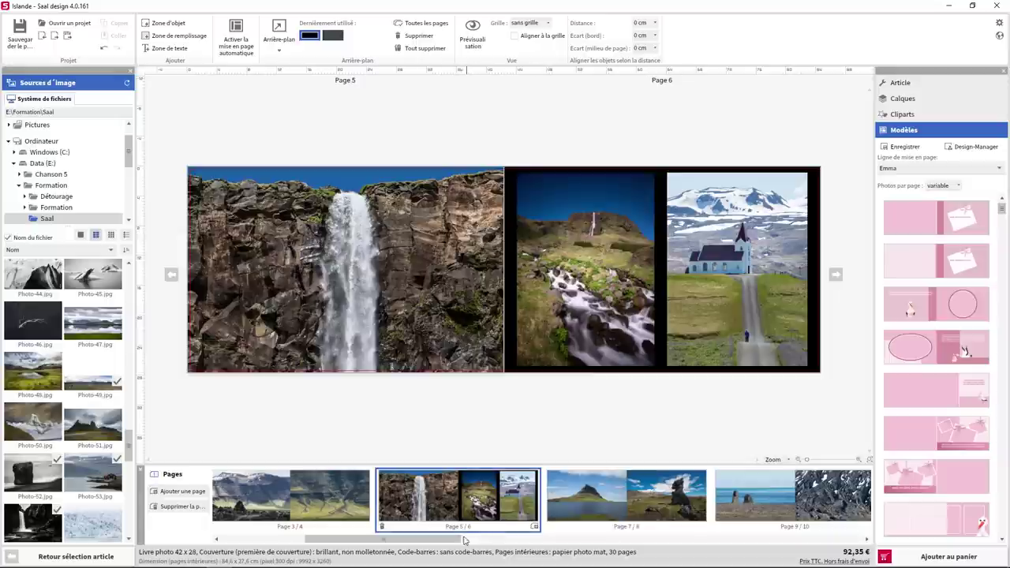
# Step: Step through spreads 17/18, 25/26, 27/28 and the final 29/30
pyautogui.moveTo(465, 539); pyautogui.dragTo(670, 545)
pyautogui.click(600, 507)
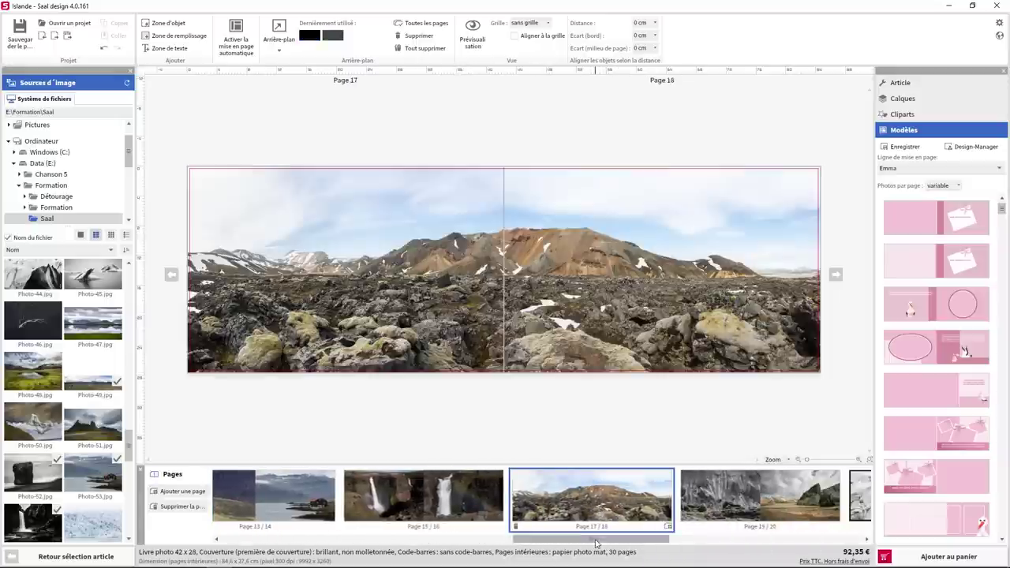
pyautogui.moveTo(596, 543); pyautogui.dragTo(757, 543)
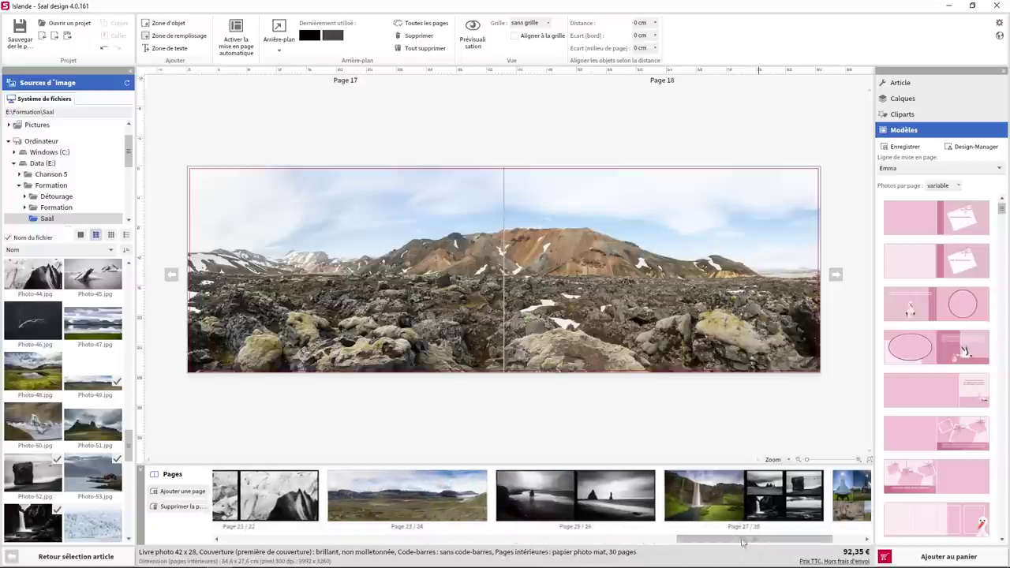
pyautogui.click(618, 502)
pyautogui.click(758, 503)
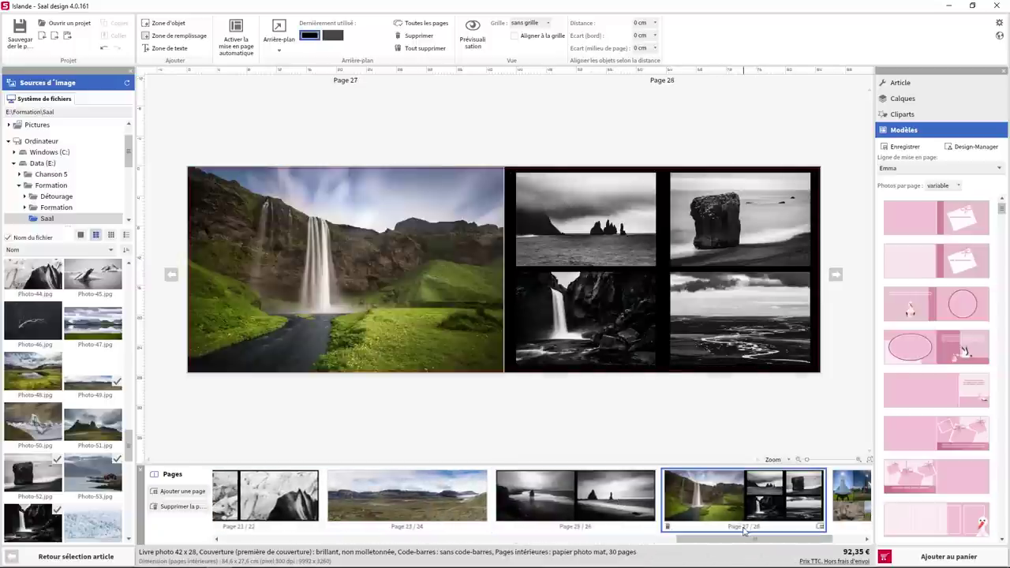
pyautogui.moveTo(733, 543); pyautogui.dragTo(805, 544)
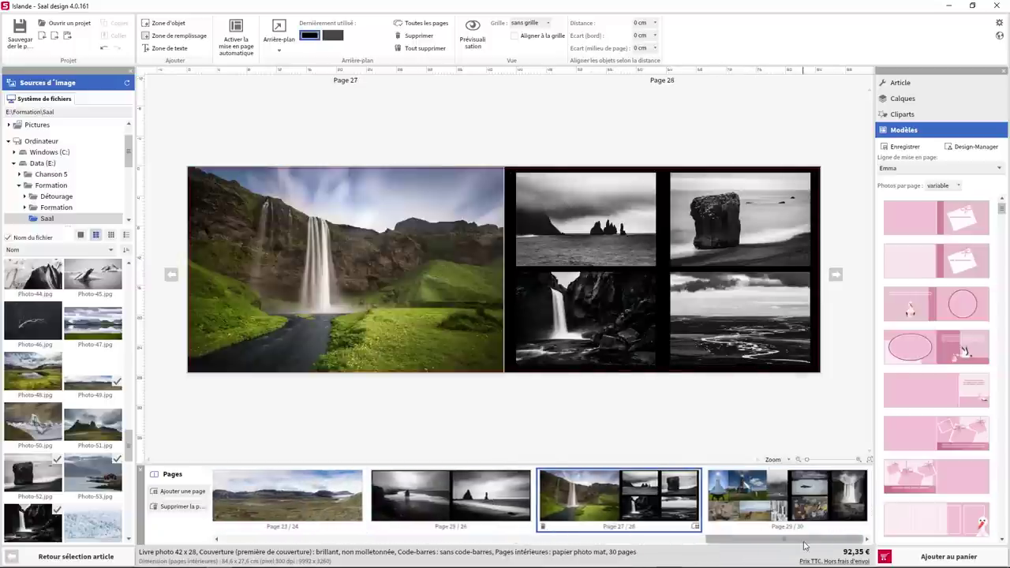
pyautogui.click(724, 507)
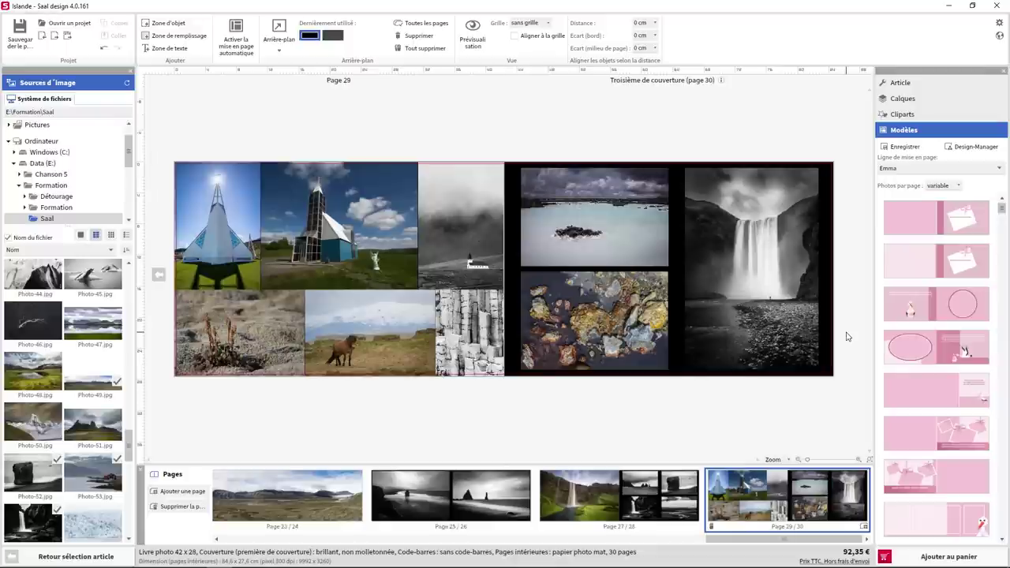
# Step: Preview the Islande book, viewing spreads 1/2, 3/4, 5/6 and 7/8
pyautogui.click(943, 559)
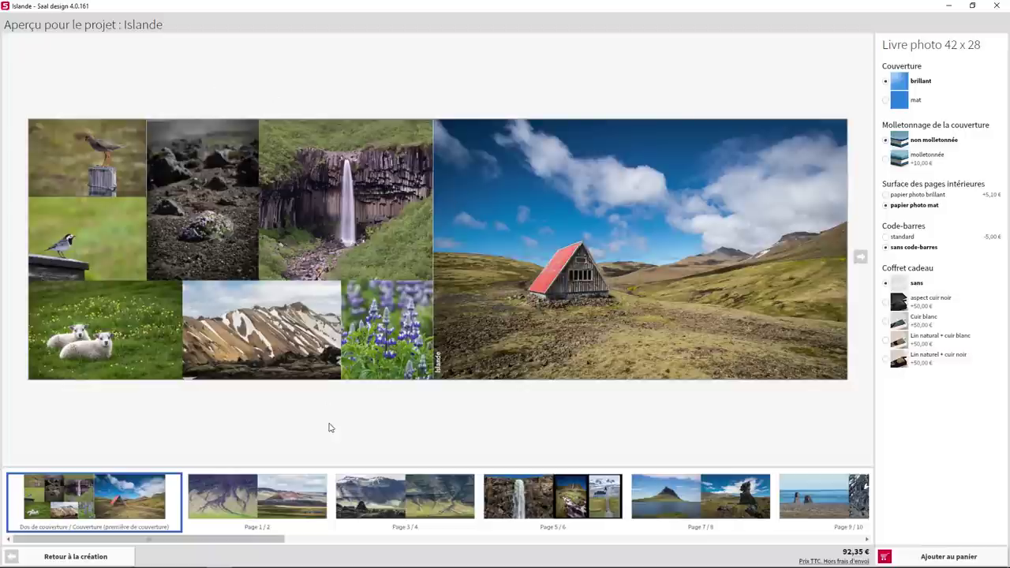
pyautogui.click(239, 508)
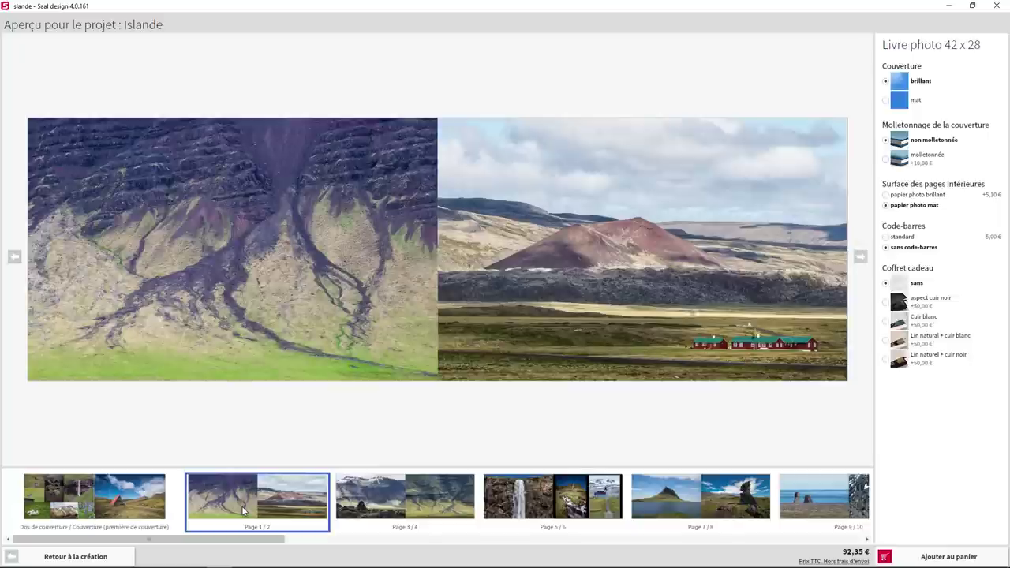
pyautogui.click(375, 507)
pyautogui.click(527, 517)
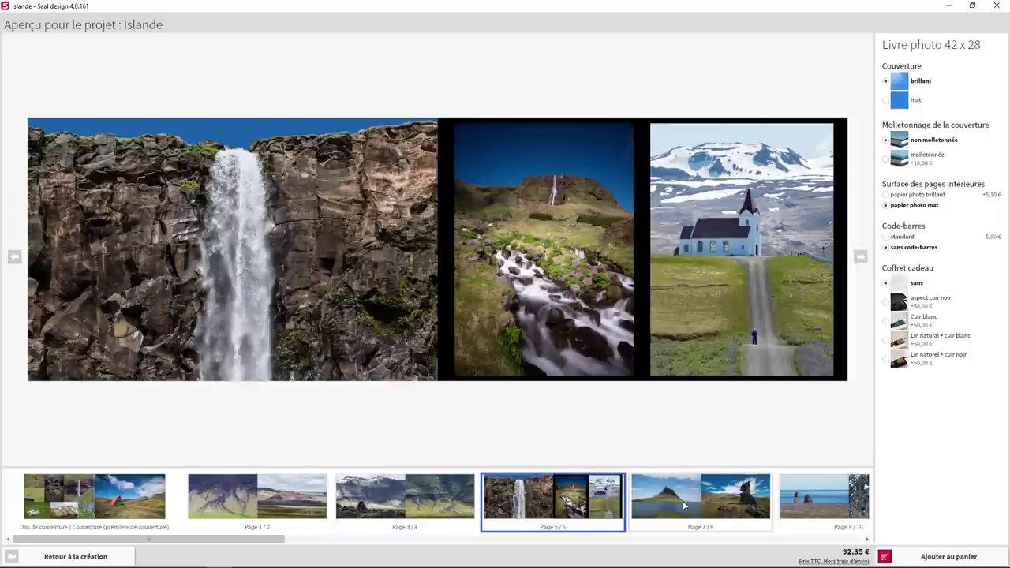
pyautogui.click(682, 500)
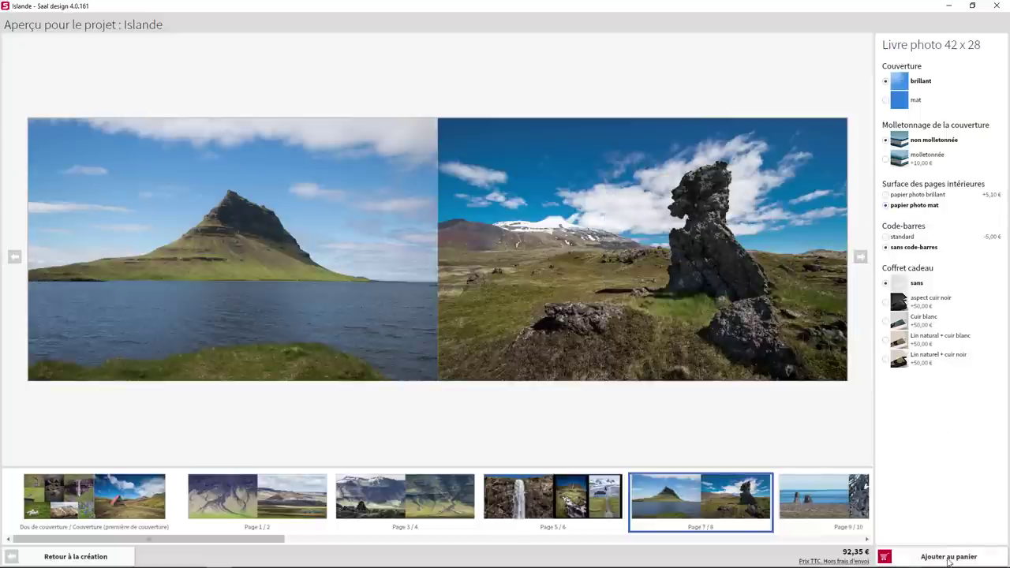
# Step: Add the Islande book to the cart without a gift box and save the project
pyautogui.click(949, 558)
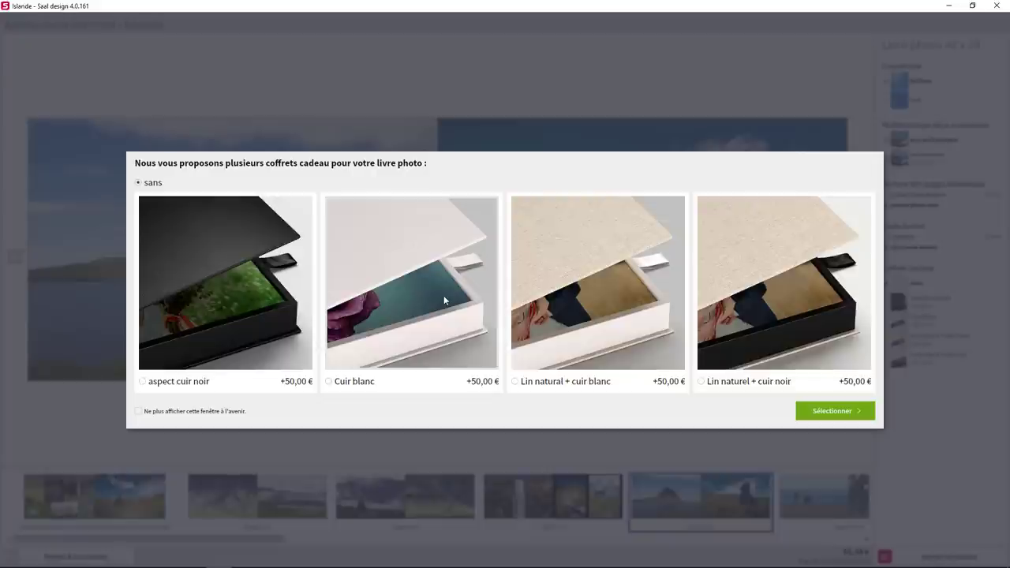
pyautogui.click(836, 411)
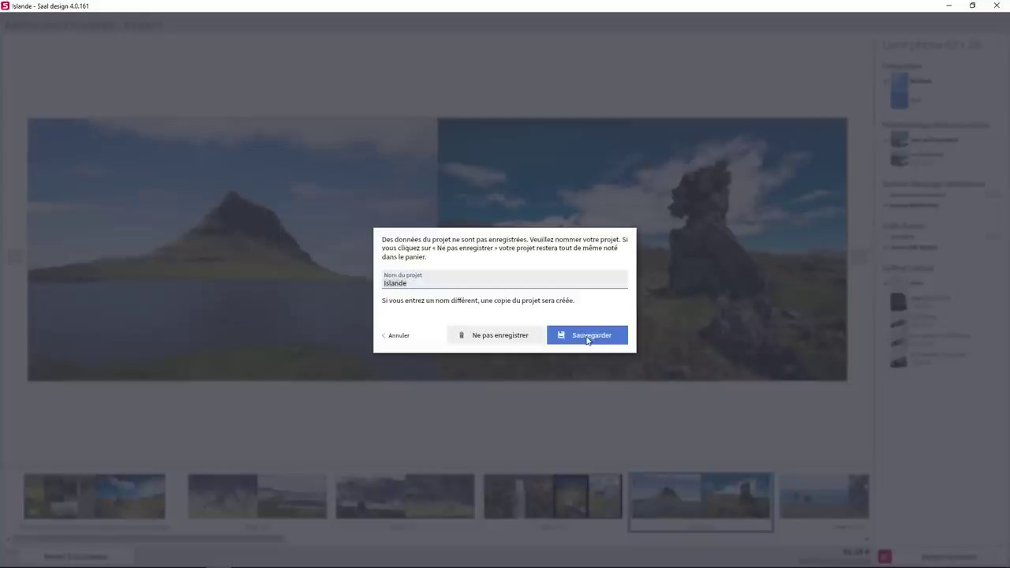
pyautogui.click(587, 335)
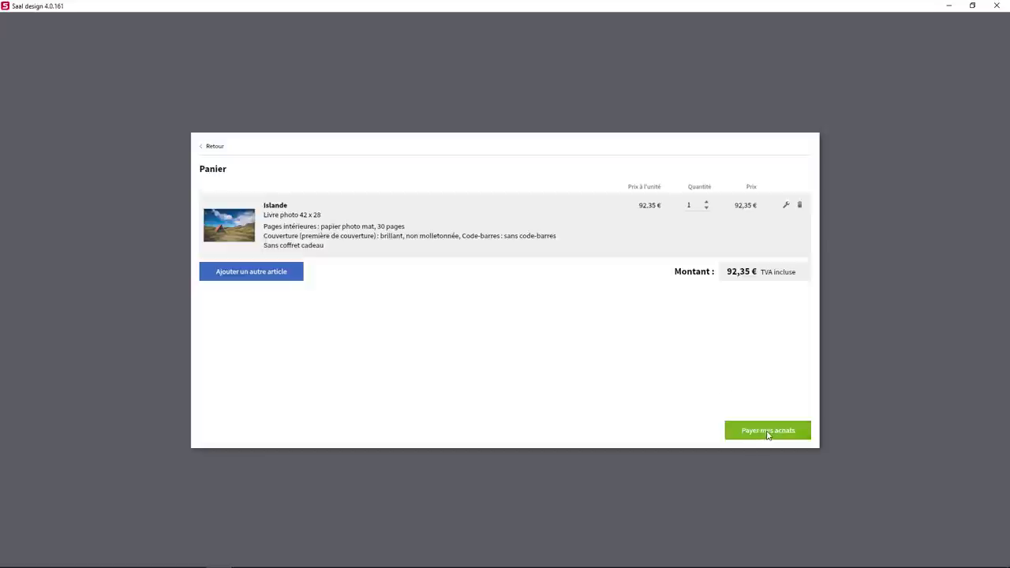
# Step: Pay for the cart to begin uploading the 324,1 MB Islande order
pyautogui.click(768, 431)
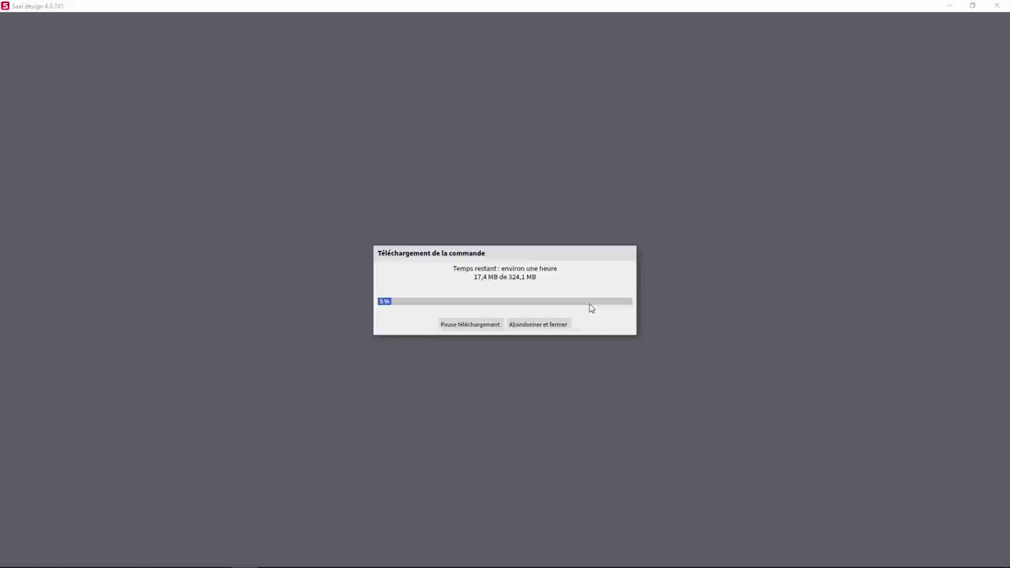